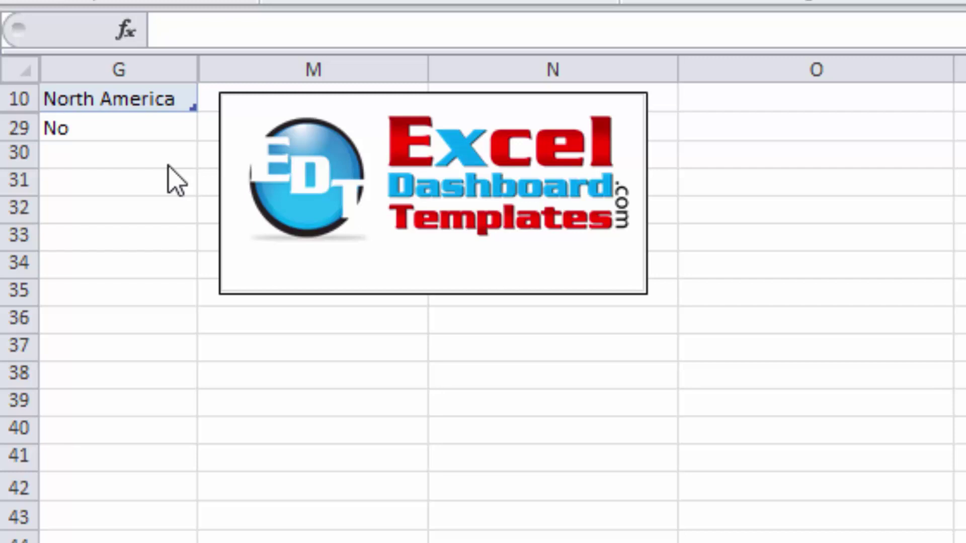
Select empty cell G30 and drag the formula bar down until it is several lines tall
click(168, 162)
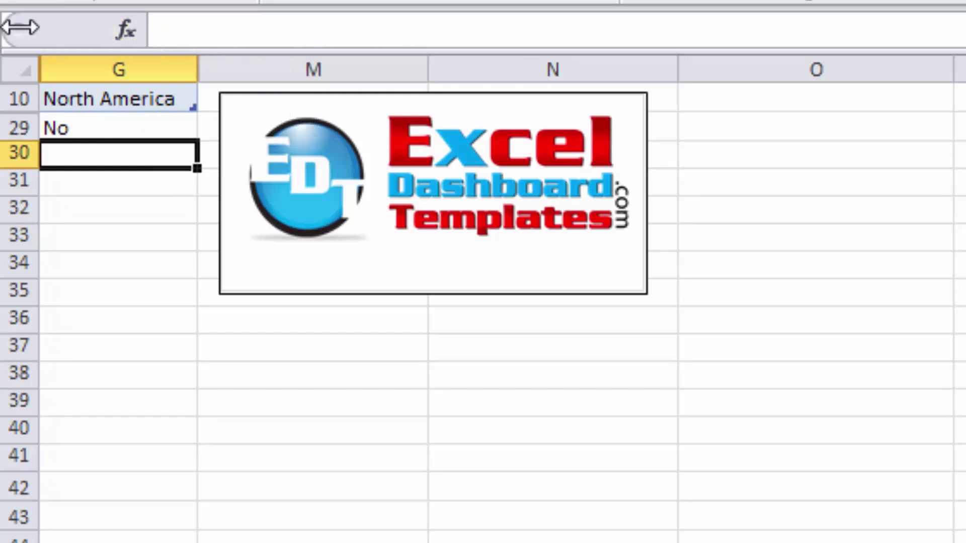
drag(15, 28, 244, 28)
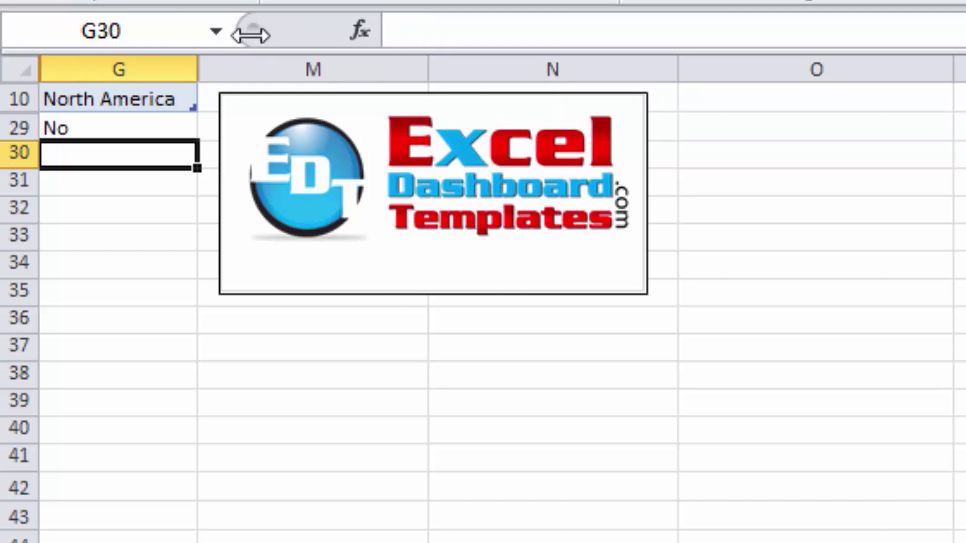
drag(249, 35, 40, 34)
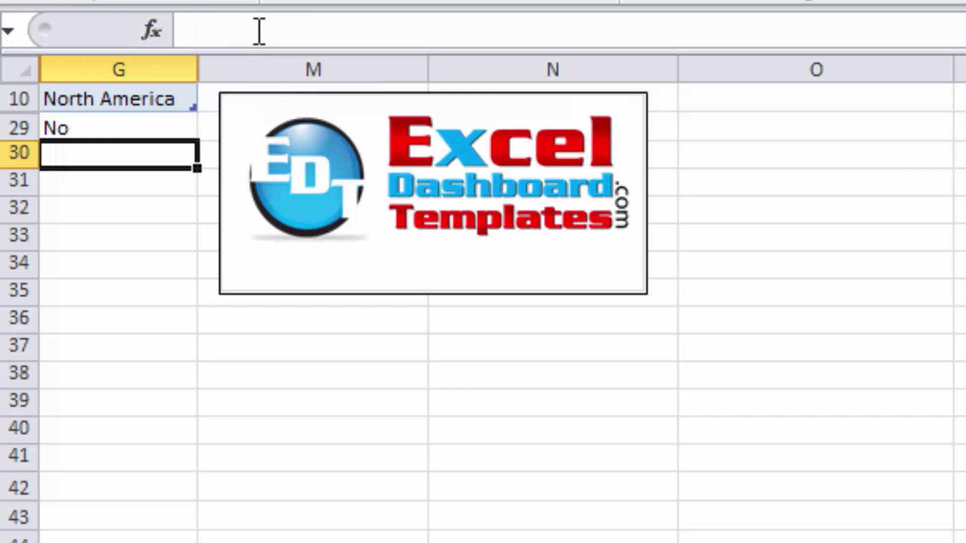
drag(252, 52, 269, 243)
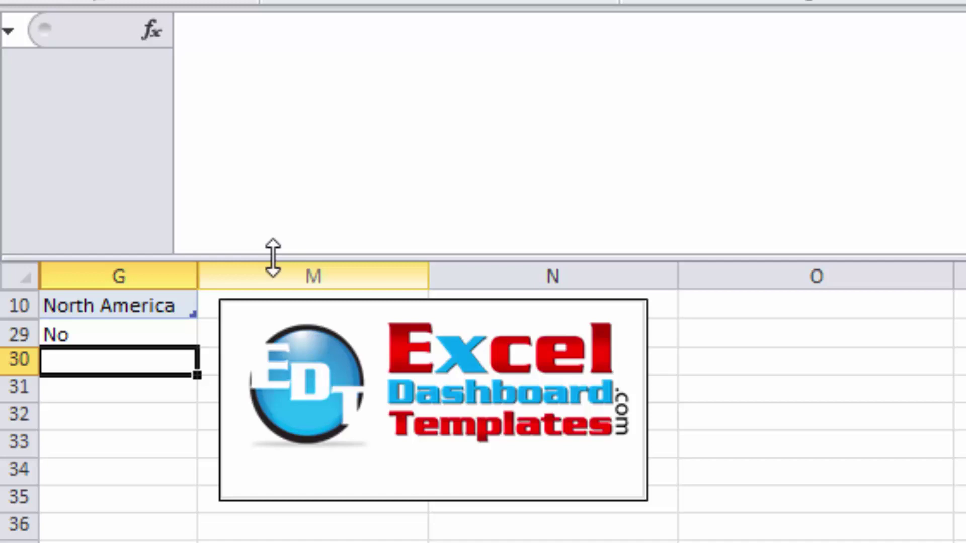
Shrink the formula bar partway and select G29 to show =IF(OR(A1=B2,B3=B4),"Yes","No")
mouse_move(270, 257)
mouse_down()
mouse_move(276, 123)
mouse_move(264, 254)
mouse_up()
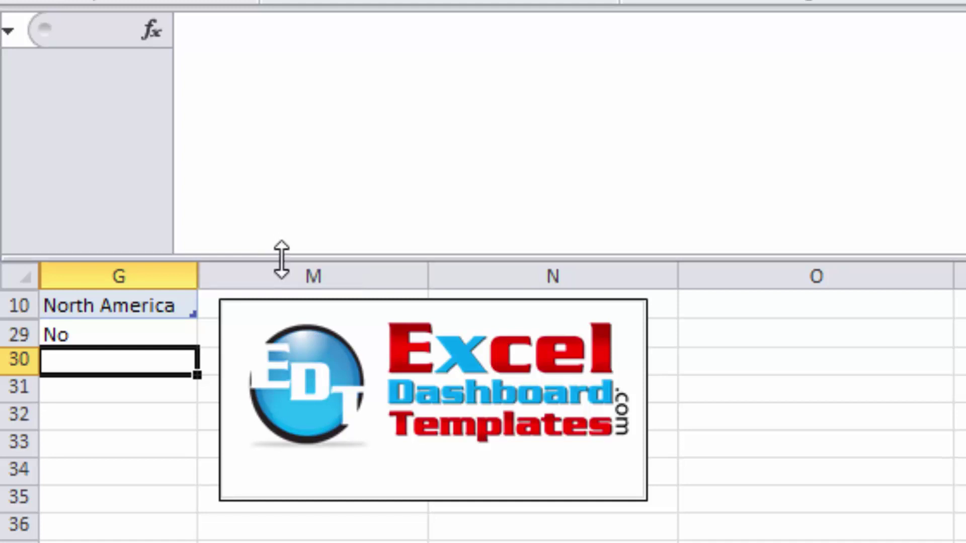
drag(281, 259, 282, 188)
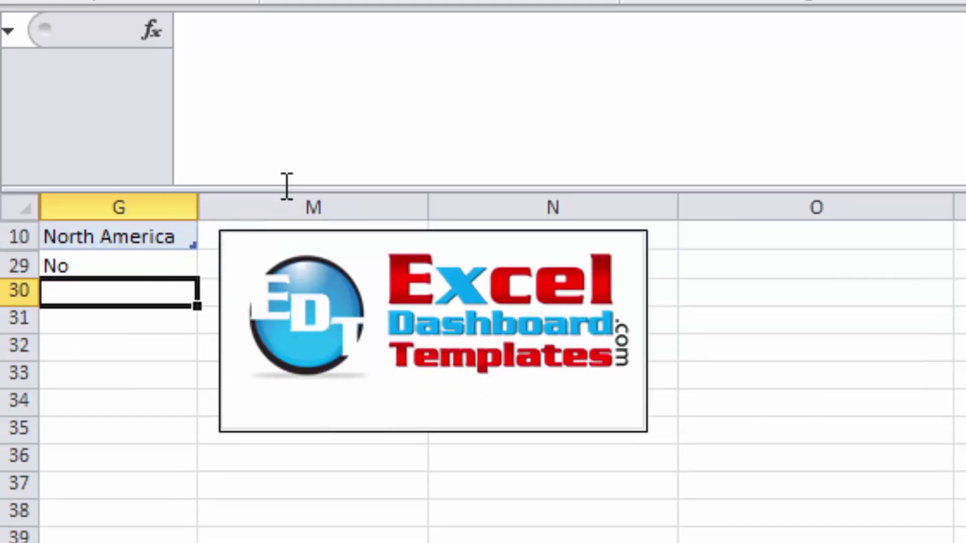
click(124, 266)
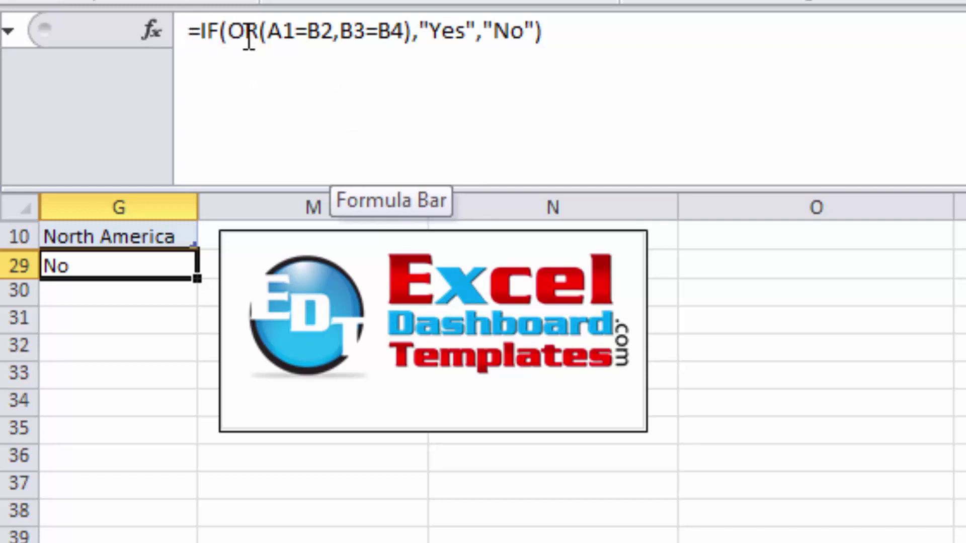
Edit G29's formula and break it after =IF( so OR(A1=B2 starts a new line
click(220, 31)
double_click(219, 32)
click(247, 40)
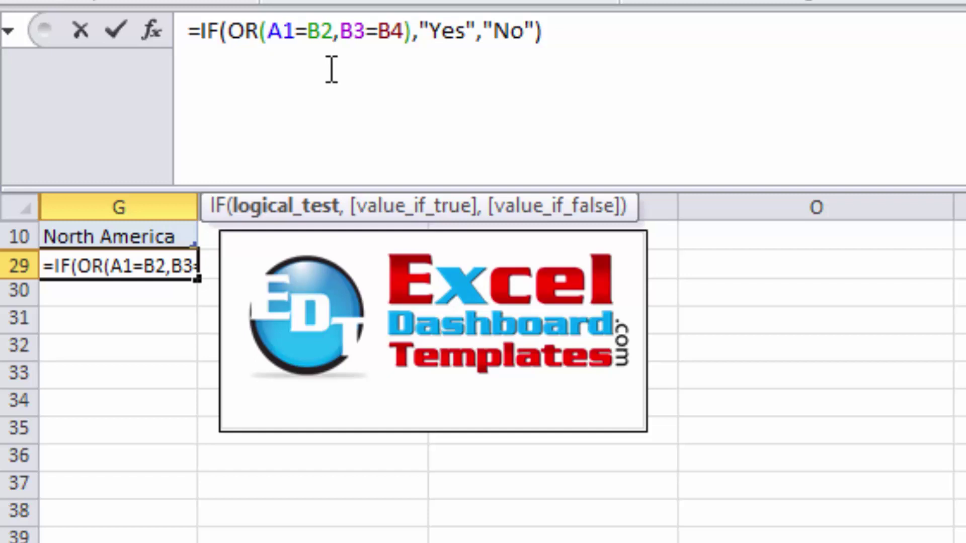
click(231, 36)
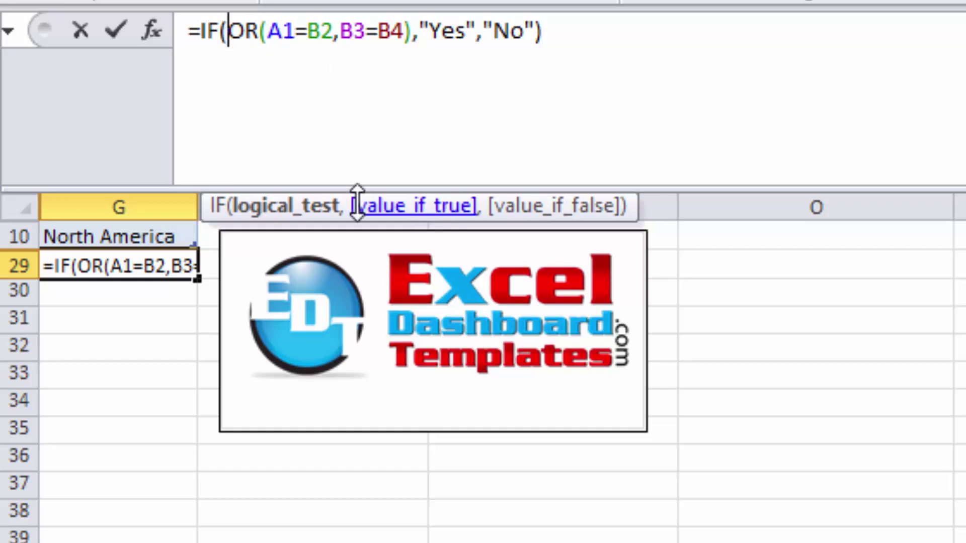
key(Left)
key(Right)
key(Right)
key(Right)
key(Left)
key(Left)
key(Right)
key(Left)
key(Right)
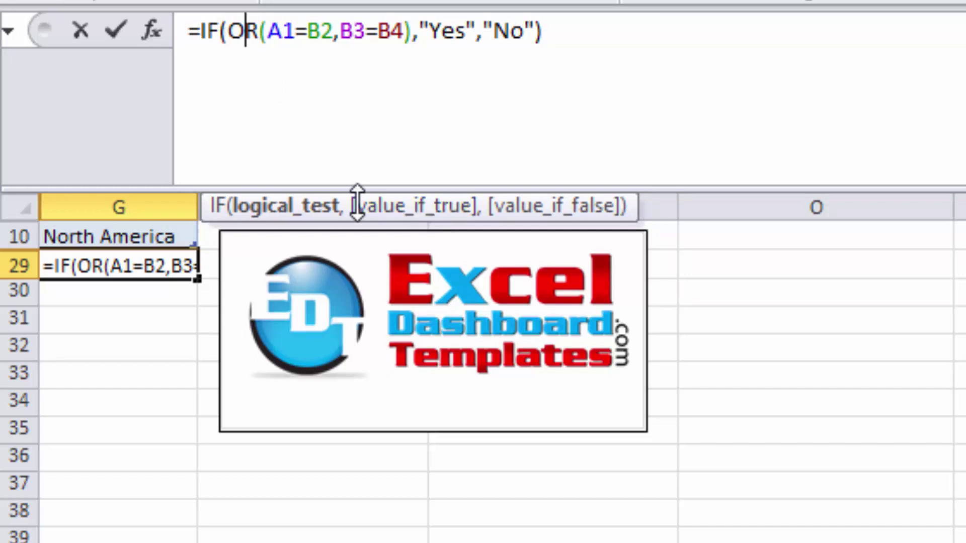
key(Left)
key(Left)
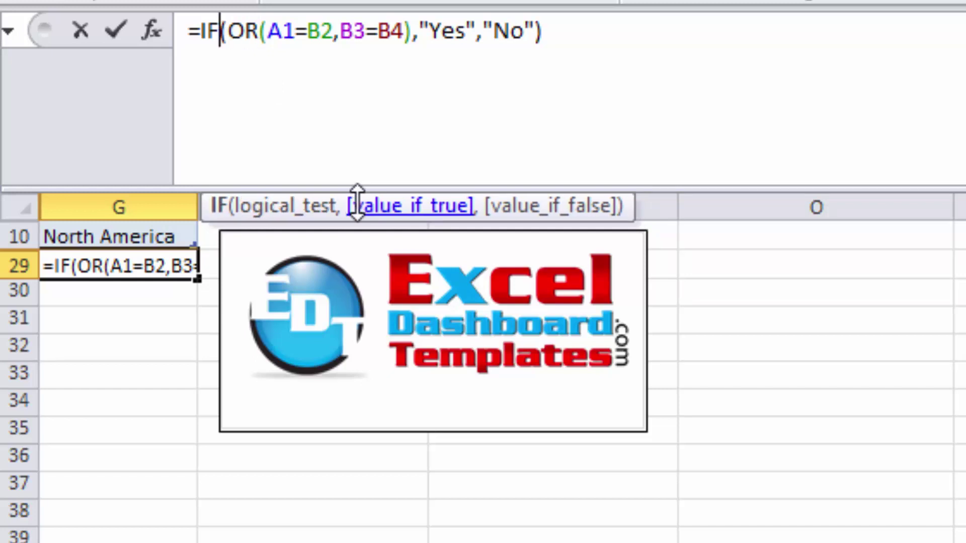
key(Right)
key(Left)
key(Right)
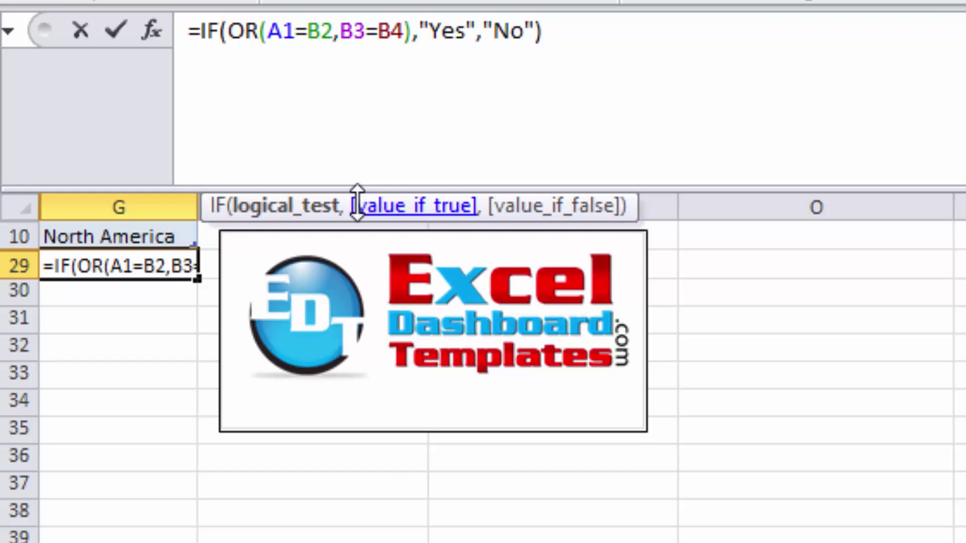
key(Right)
key(Left)
key(Right)
key(Left)
key(Right)
key(Left)
key(alt+Return)
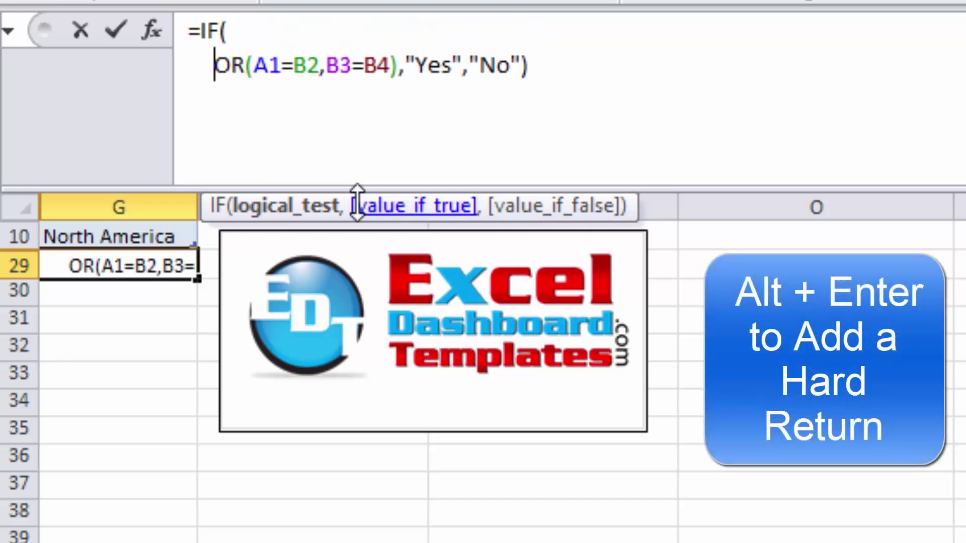
Add a line break after A1=B2, putting B3=B4 on its own indented line
key(Up)
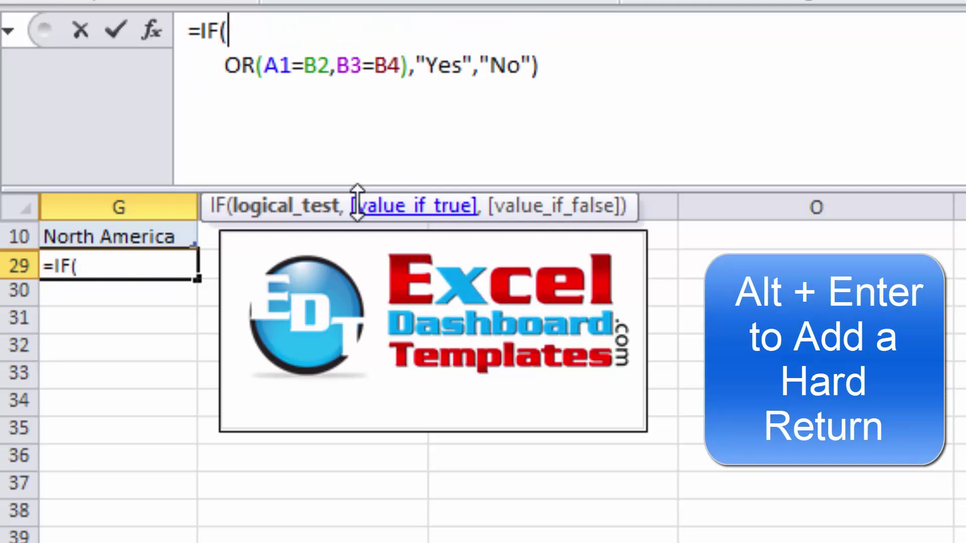
key(Down)
key(Up)
key(Down)
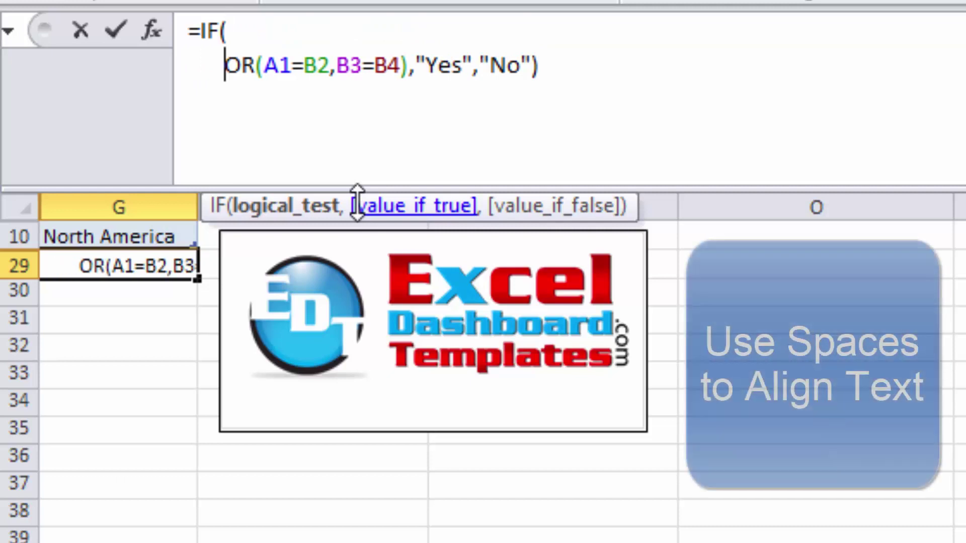
key(Right)
key(Right)
key(Right)
key(Right)
key(Right)
key(Right)
key(Right)
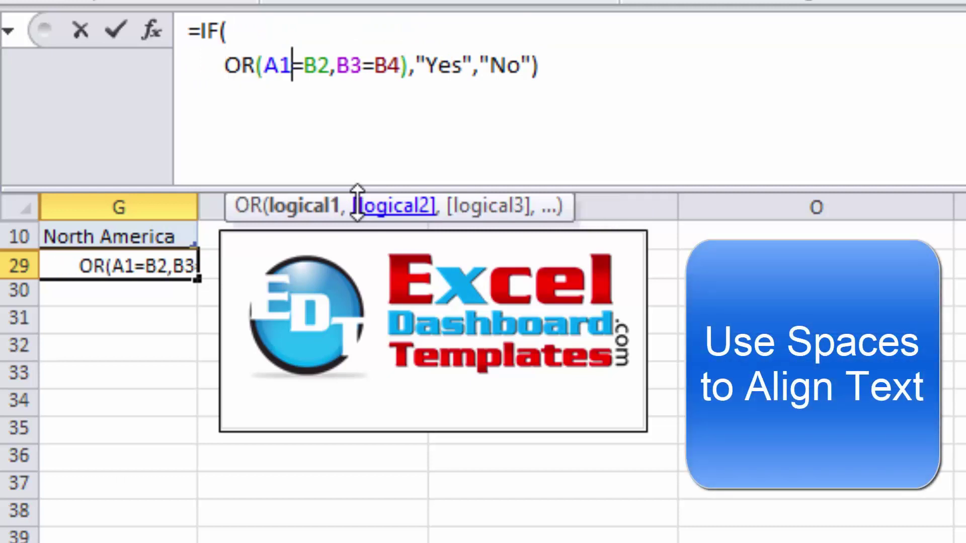
key(Left)
key(Left)
key(Left)
key(Right)
key(Right)
key(Right)
key(Right)
key(Right)
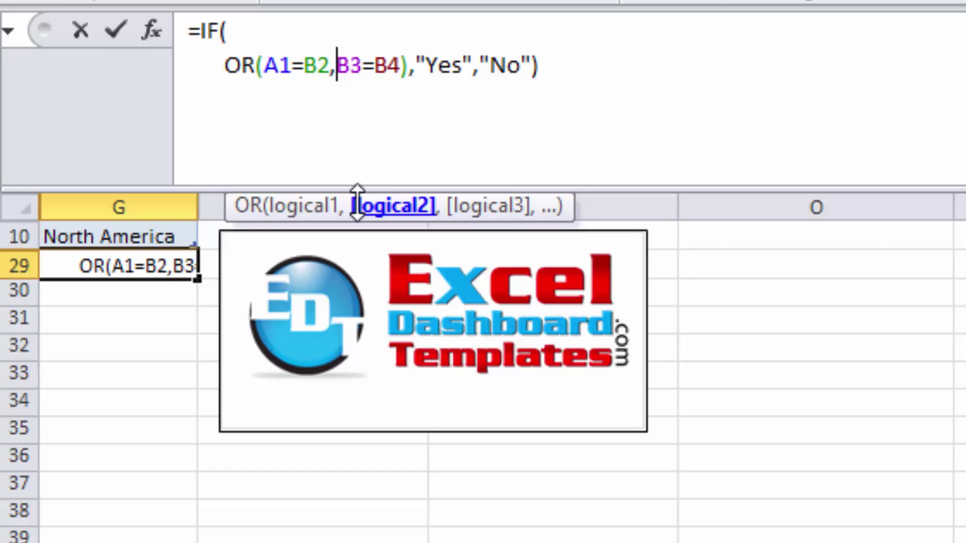
key(Left)
key(Left)
key(Left)
key(Left)
key(Left)
key(Left)
key(Right)
key(Right)
key(Right)
key(Right)
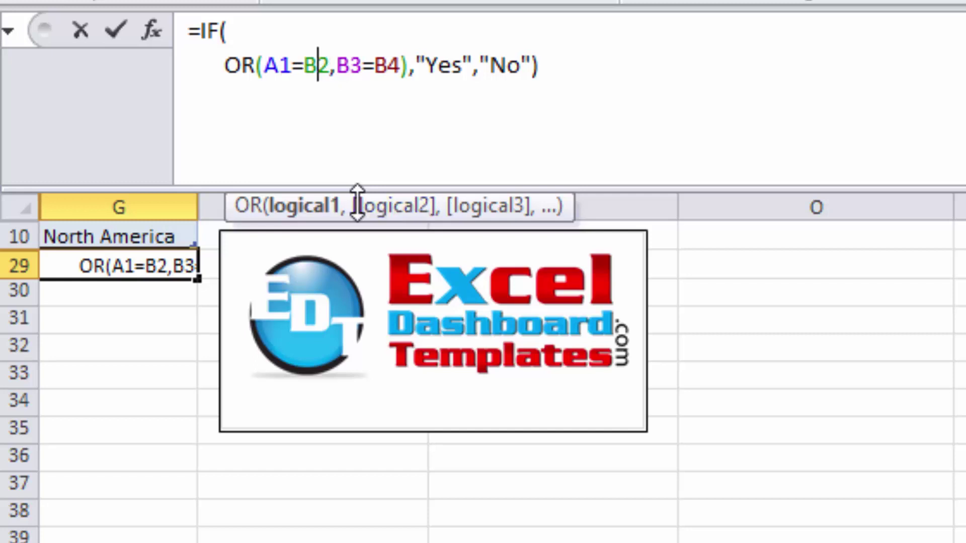
key(Right)
key(Right)
key(alt+Return)
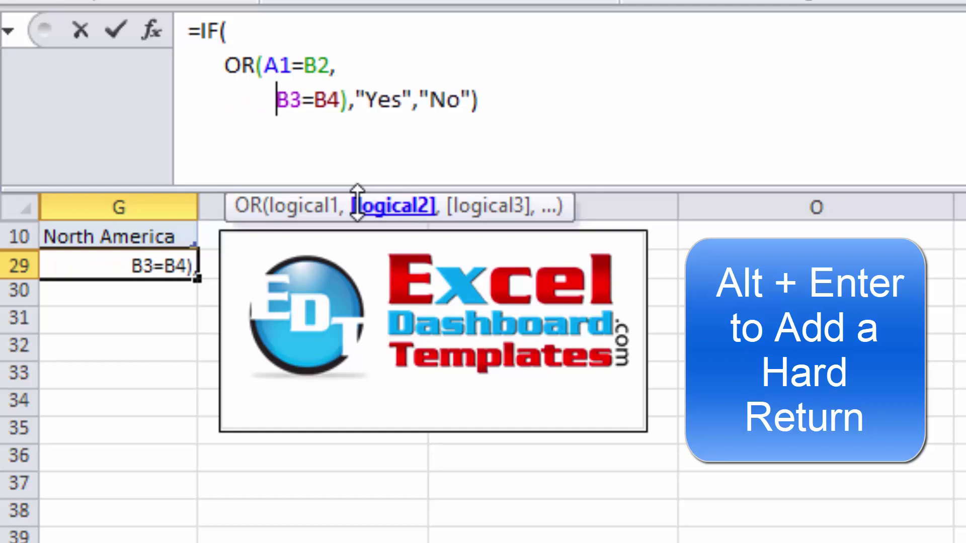
key(Right)
key(Right)
key(Right)
key(Right)
key(Right)
key(Right)
key(Right)
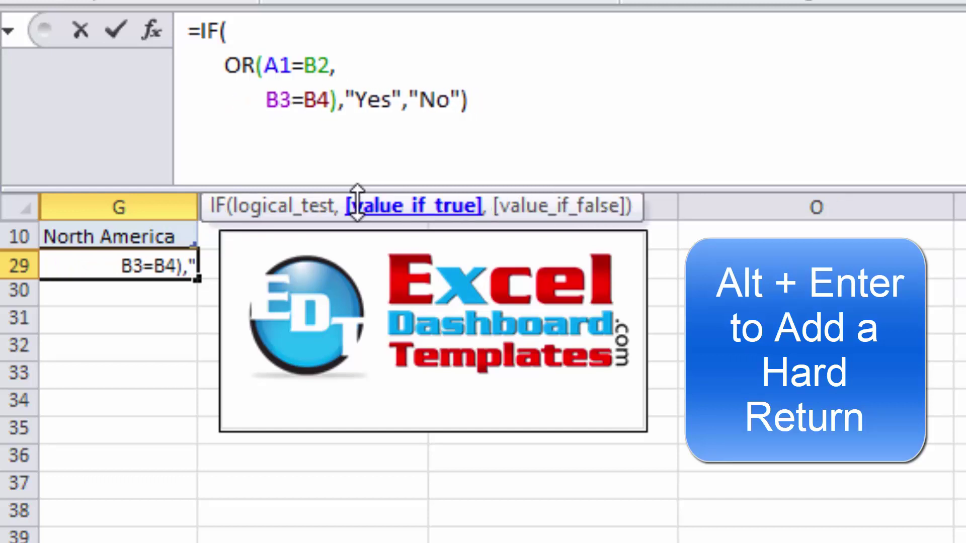
Rejoin OR(A1=B2, onto the =IF( line and remove the spaces between them
key(Up)
key(Up)
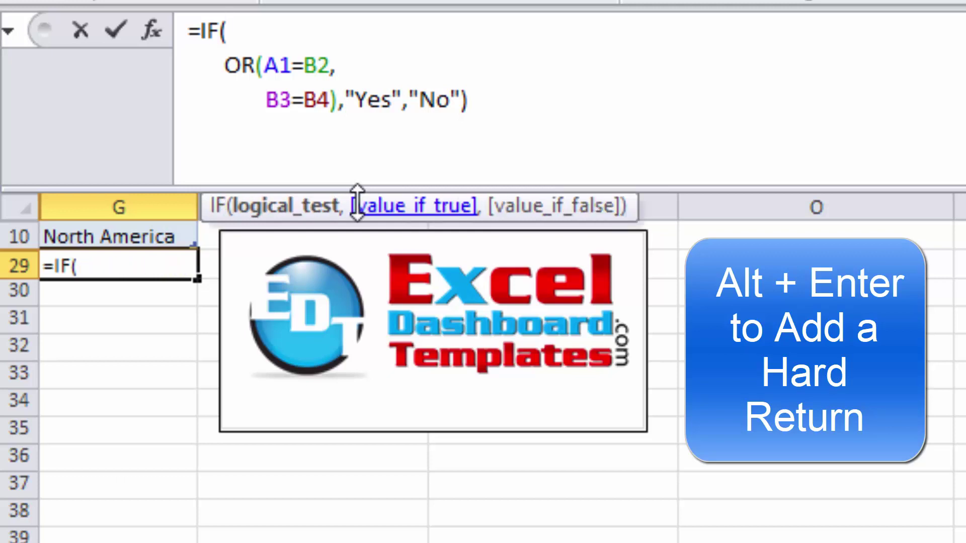
key(Down)
key(Up)
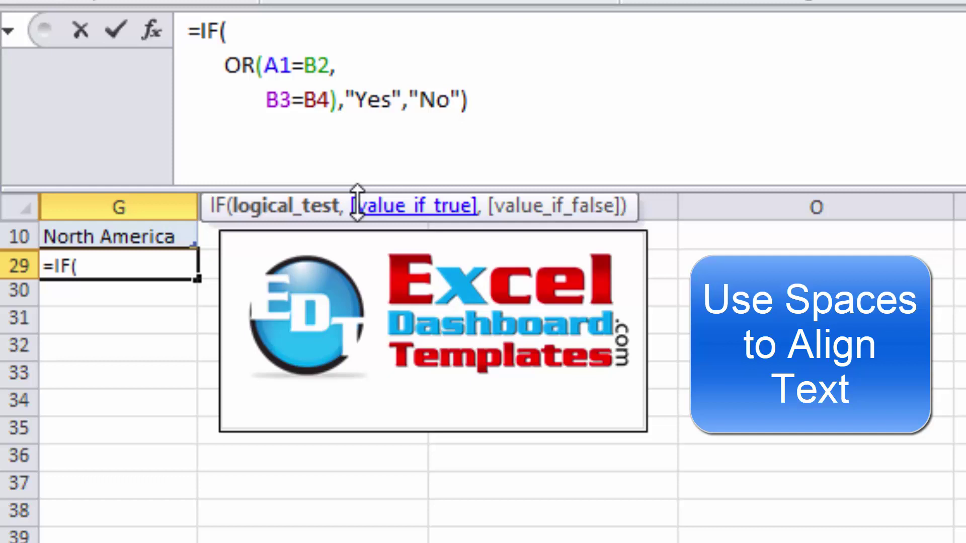
key(Delete)
key(Delete)
key(Delete)
key(Delete)
key(Delete)
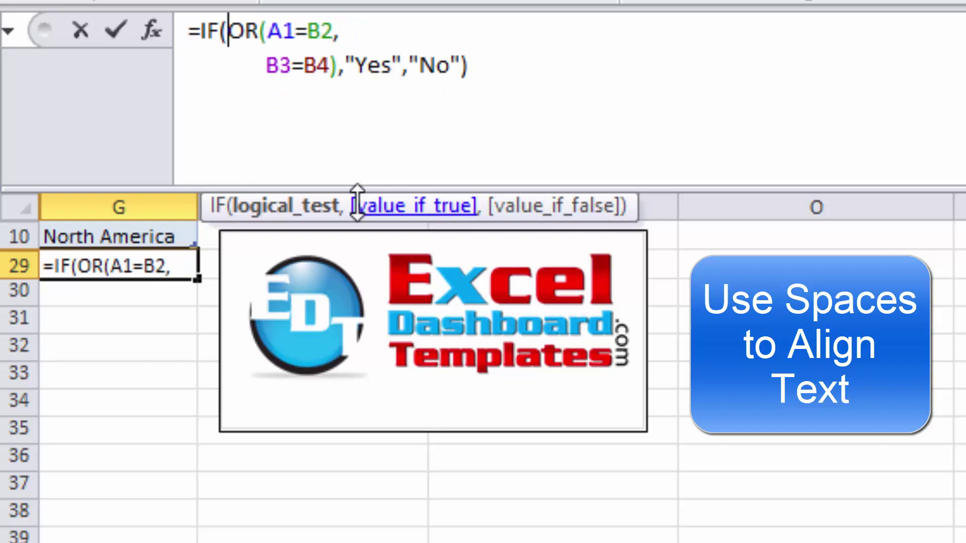
key(Down)
key(Delete)
key(Delete)
key(Delete)
key(Delete)
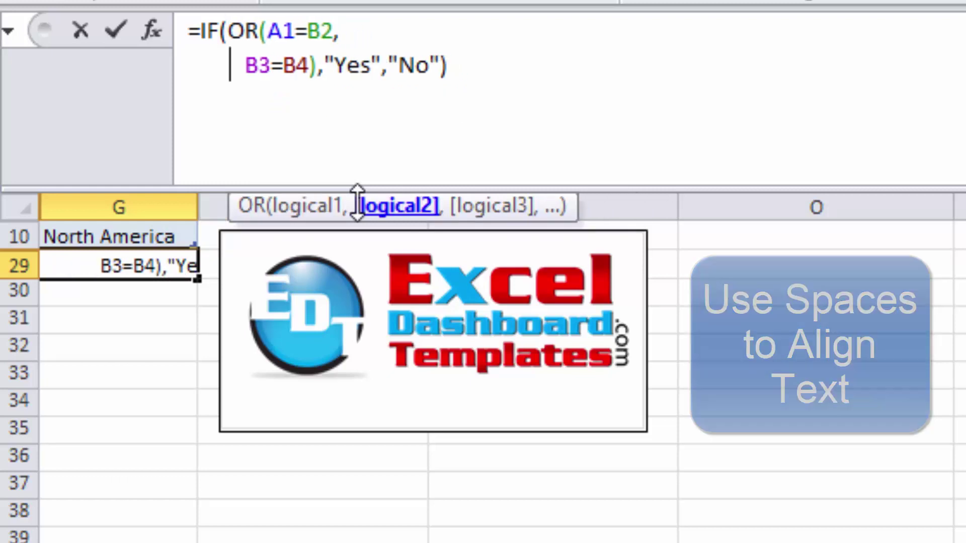
key(Up)
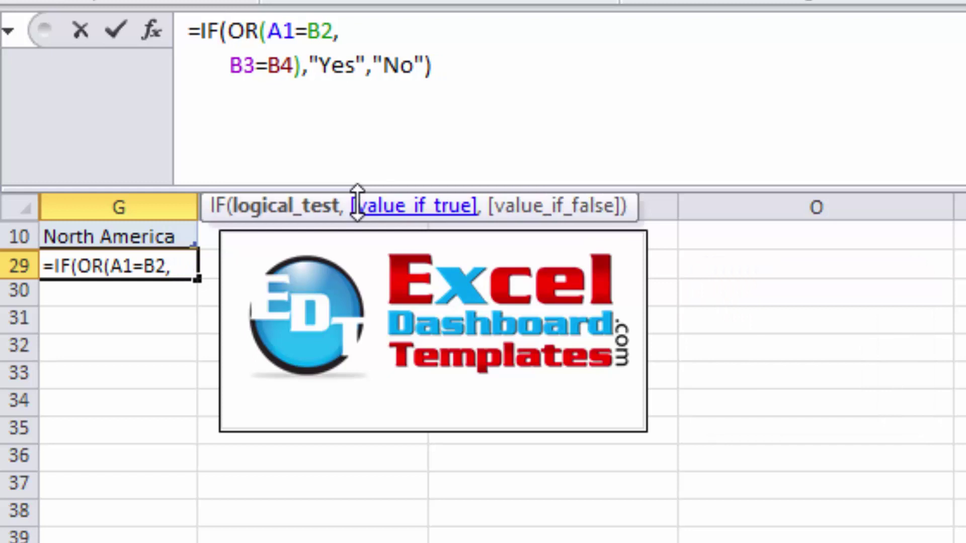
key(Left)
Break the line after B3=B4), so "Yes","No") sits indented on the next line
key(Right)
key(Right)
key(Right)
key(Right)
key(Right)
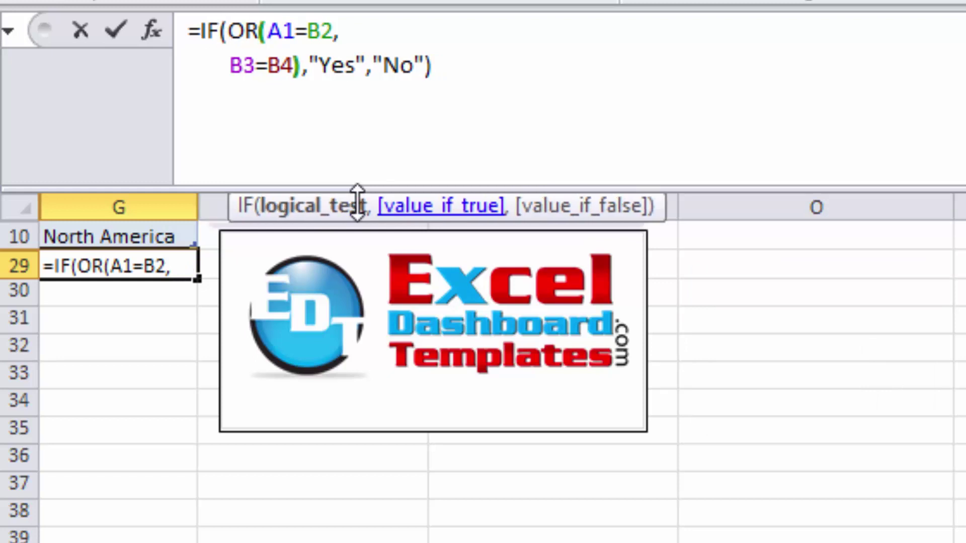
key(Down)
key(Left)
key(Left)
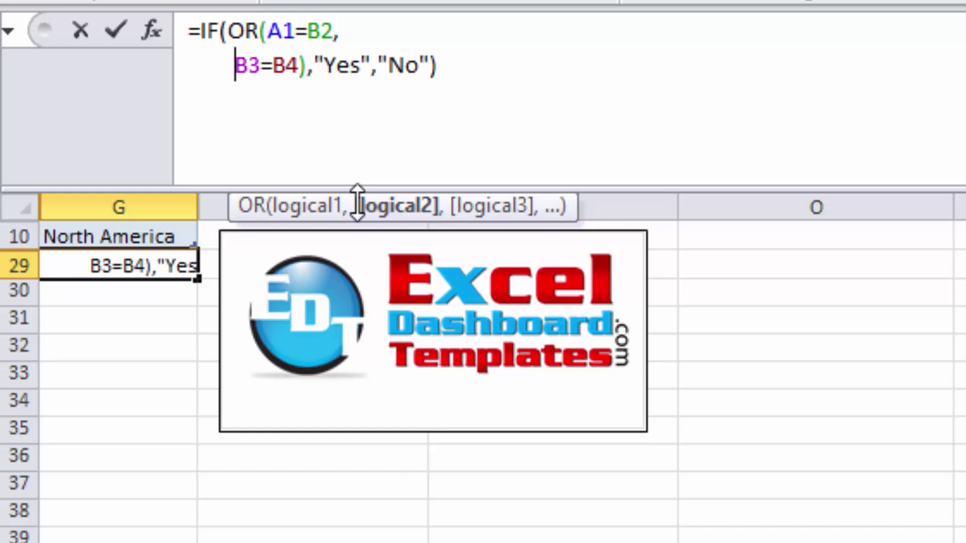
key(Right)
key(Right)
key(Right)
key(Right)
key(Right)
key(Right)
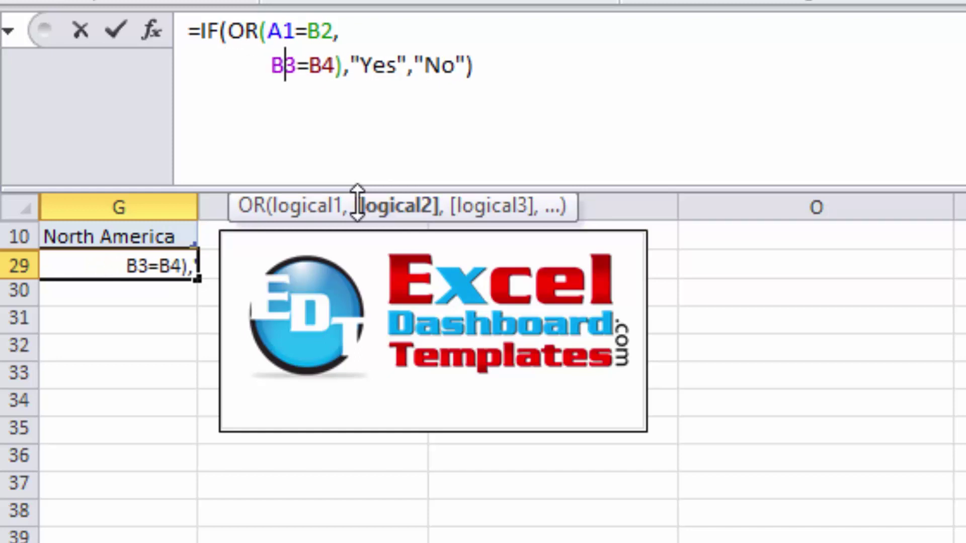
key(Right)
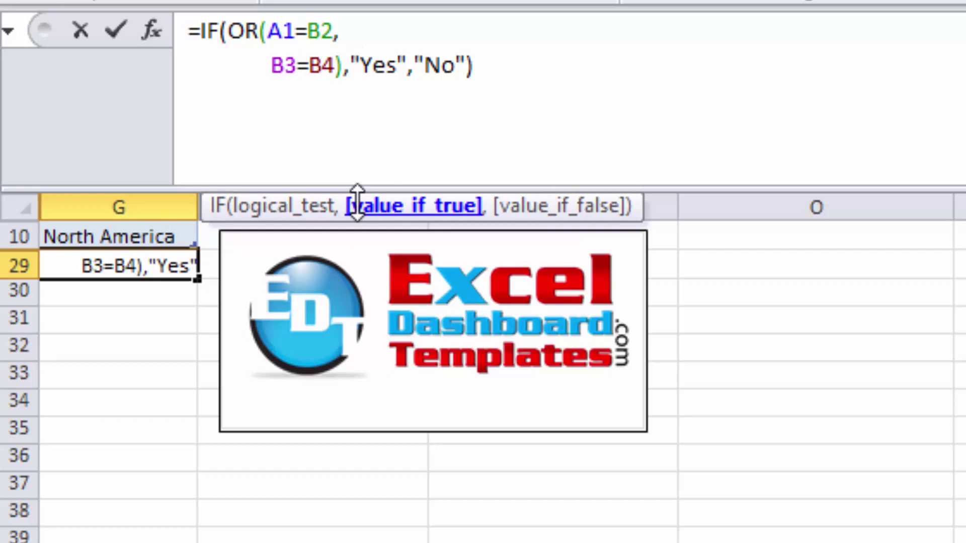
key(alt+Return)
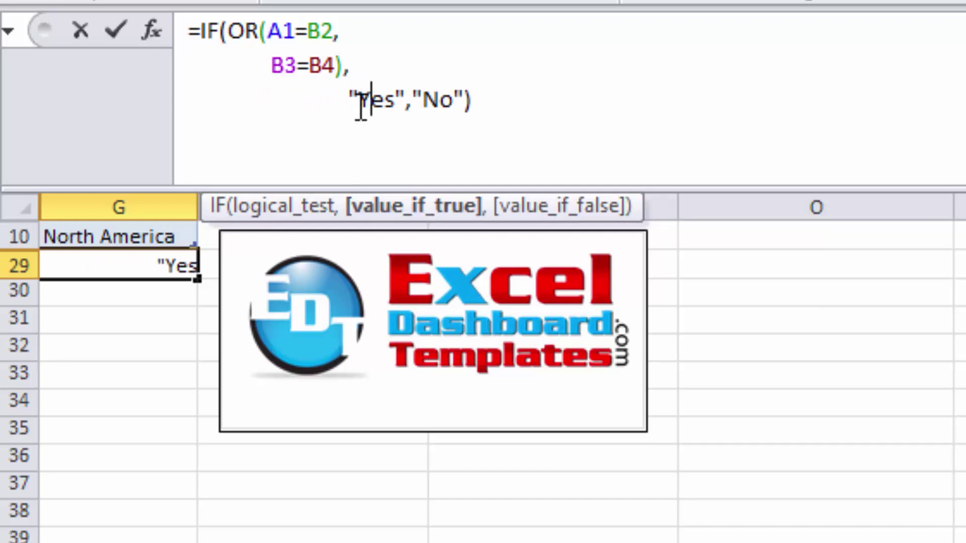
Move "No") onto its own line, aligned under "Yes"
key(Right)
key(Right)
key(Right)
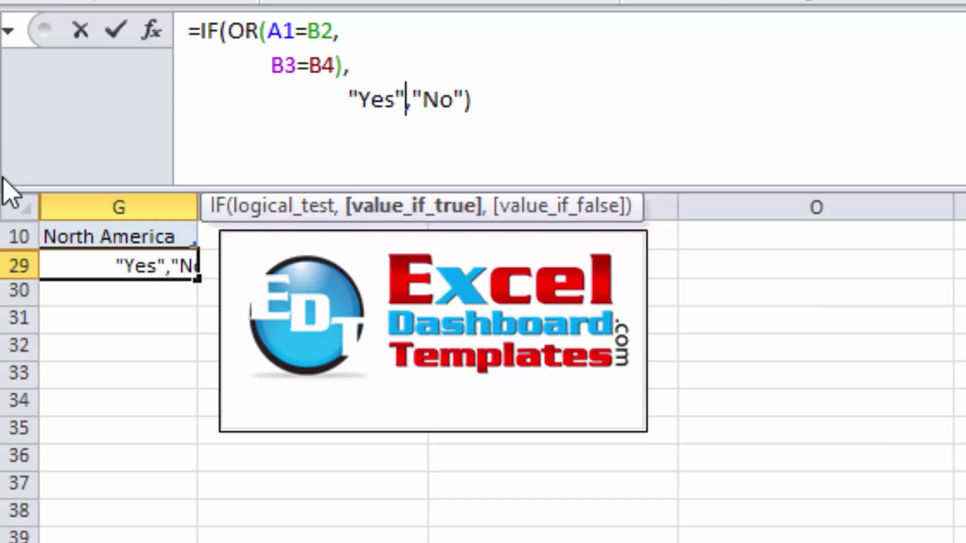
key(Right)
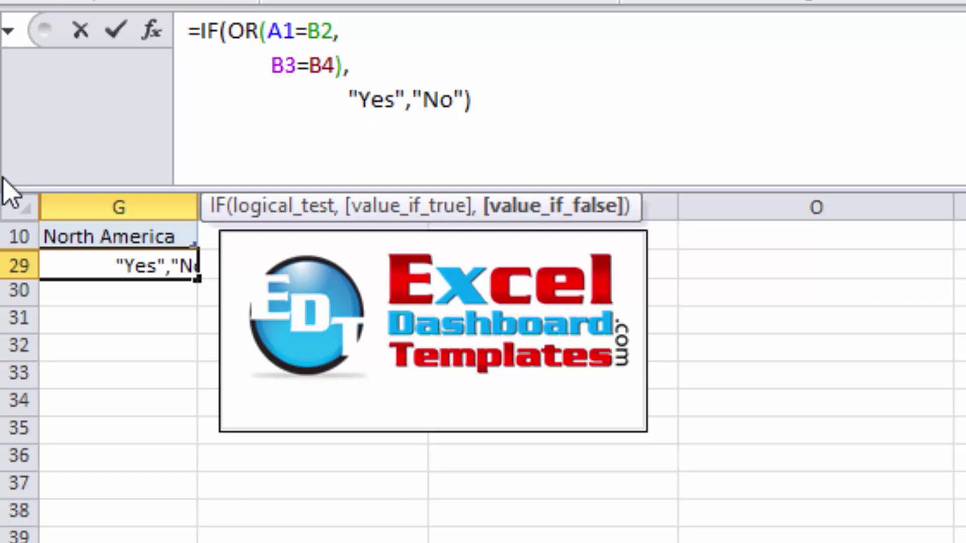
key(alt+Return)
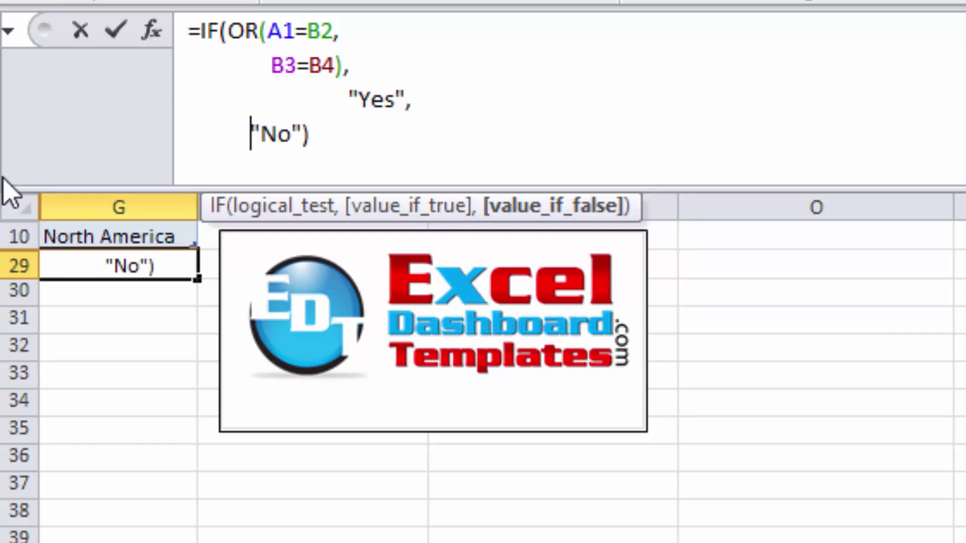
key(BackSpace)
key(BackSpace)
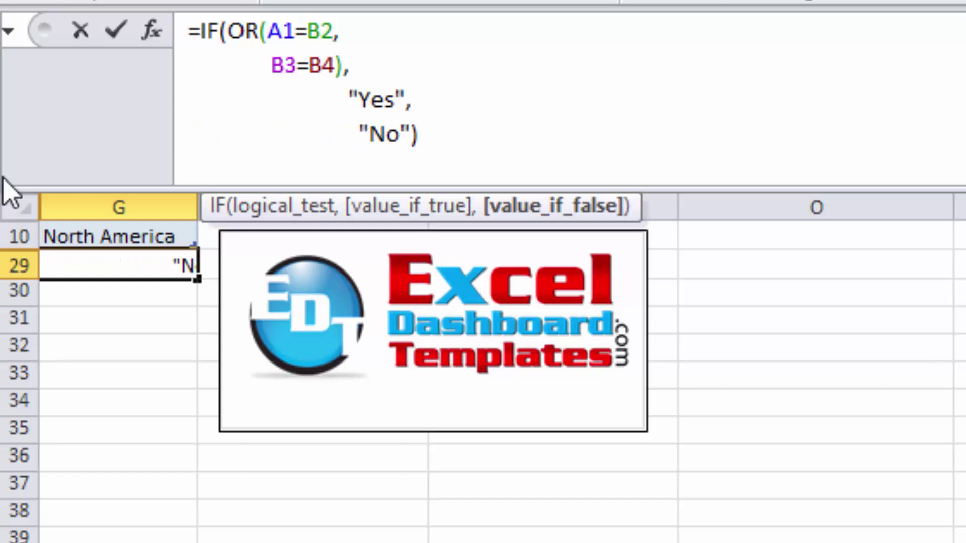
key(BackSpace)
key(Up)
key(Up)
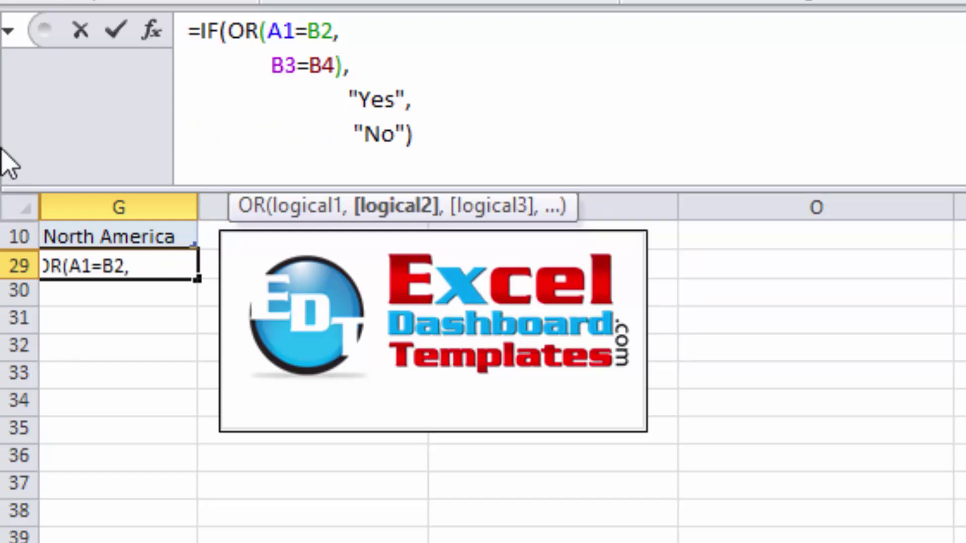
Put OR(A1=B2, on its own line below =IF( and re-indent B3=B4) beneath it
click(229, 30)
key(alt+Return)
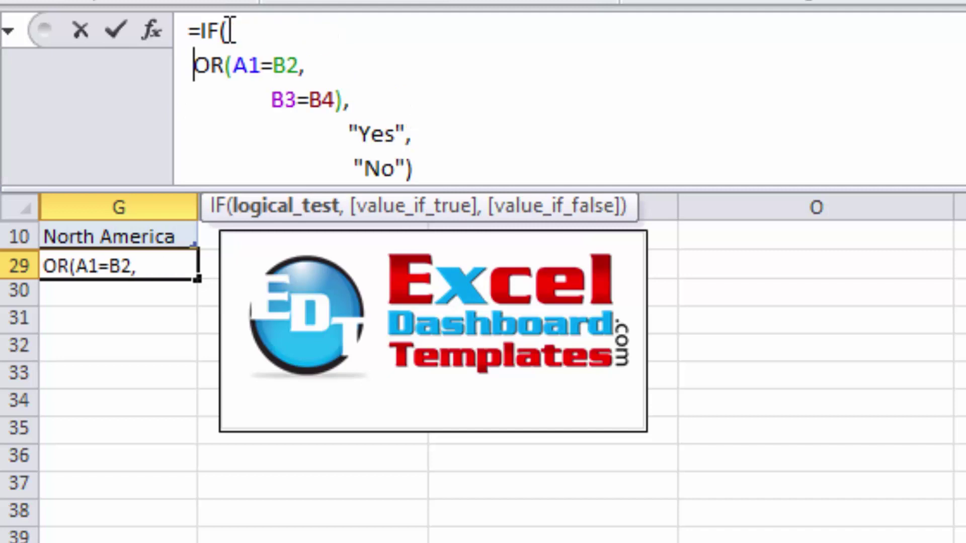
key(Down)
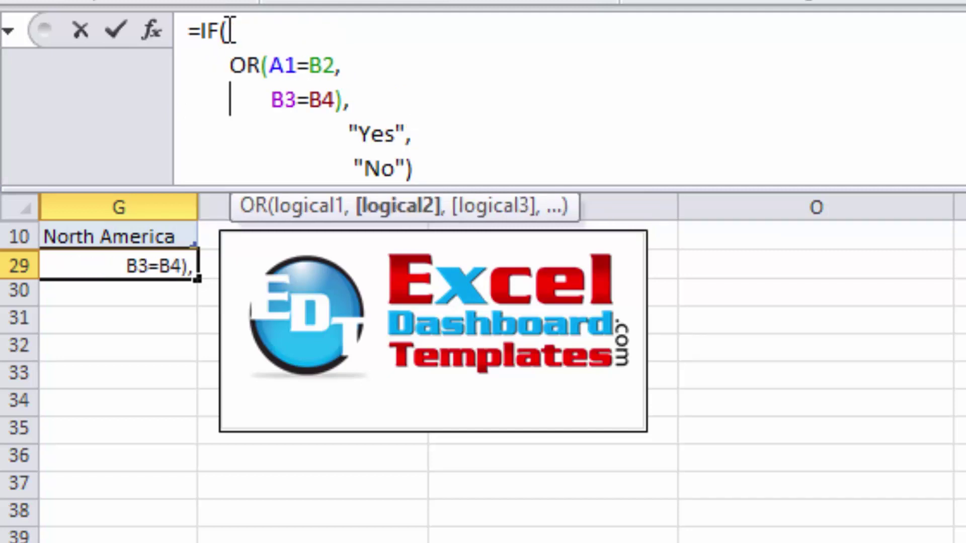
key(Delete)
key(Delete)
key(Delete)
key(Delete)
key(Delete)
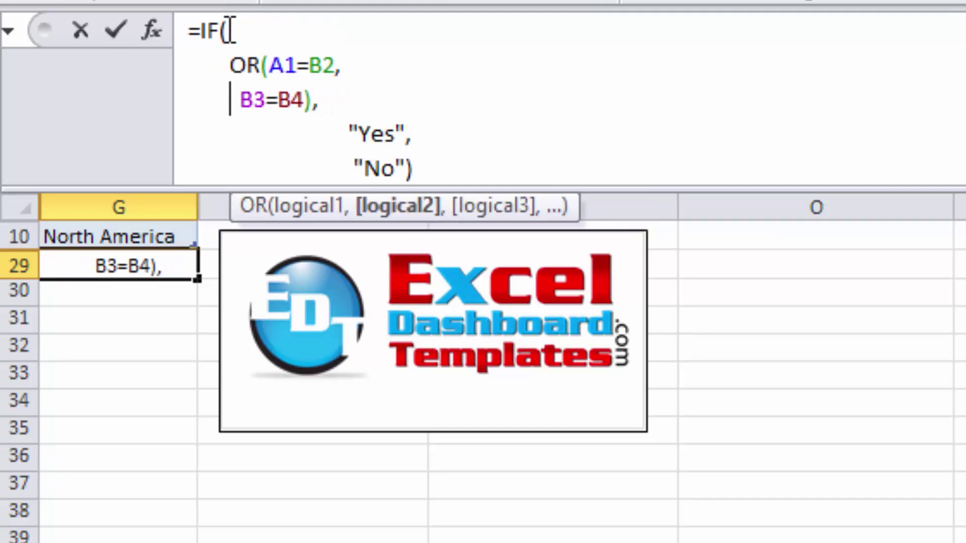
key(Down)
key(Down)
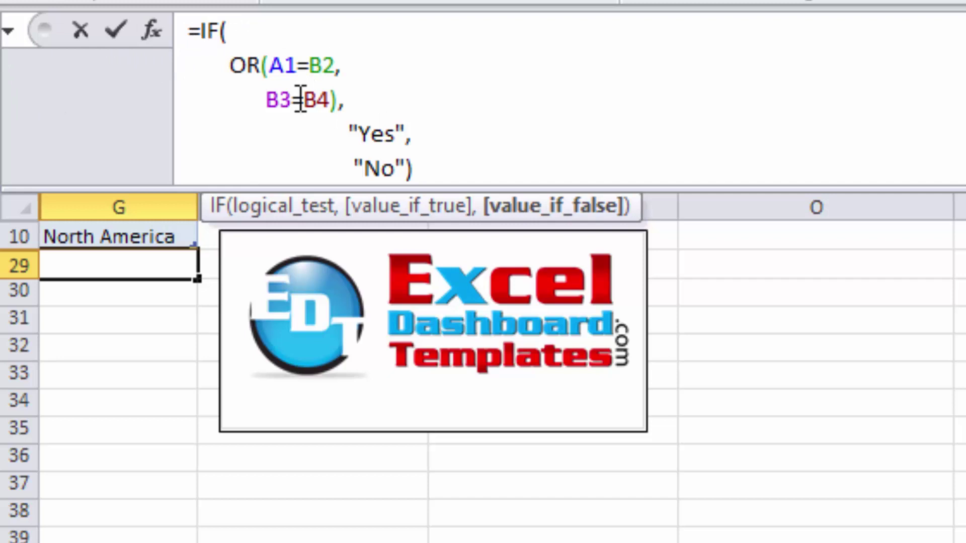
Commit G29's indented formula, which returns No, then select G10 to show its long nested formula
click(381, 135)
click(397, 169)
key(Return)
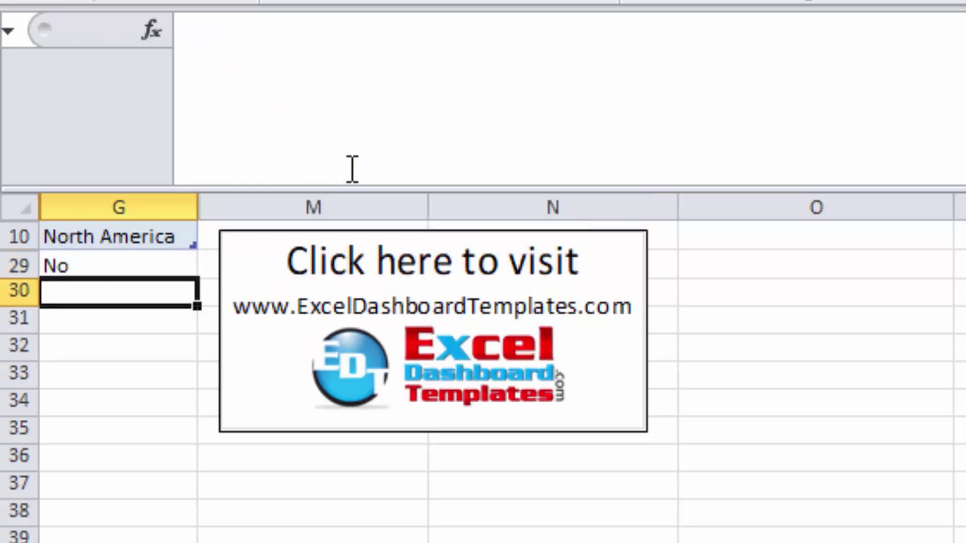
key(Up)
key(Return)
key(Up)
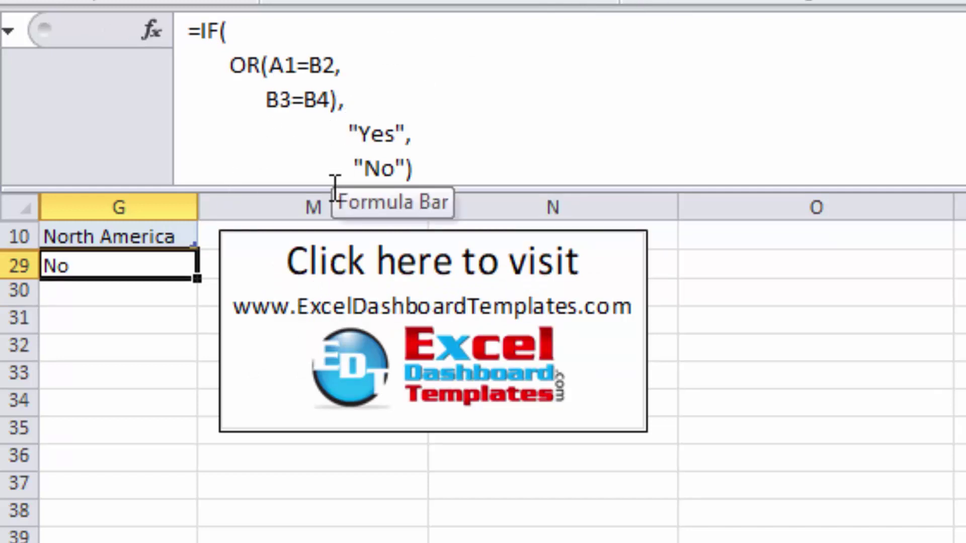
click(140, 286)
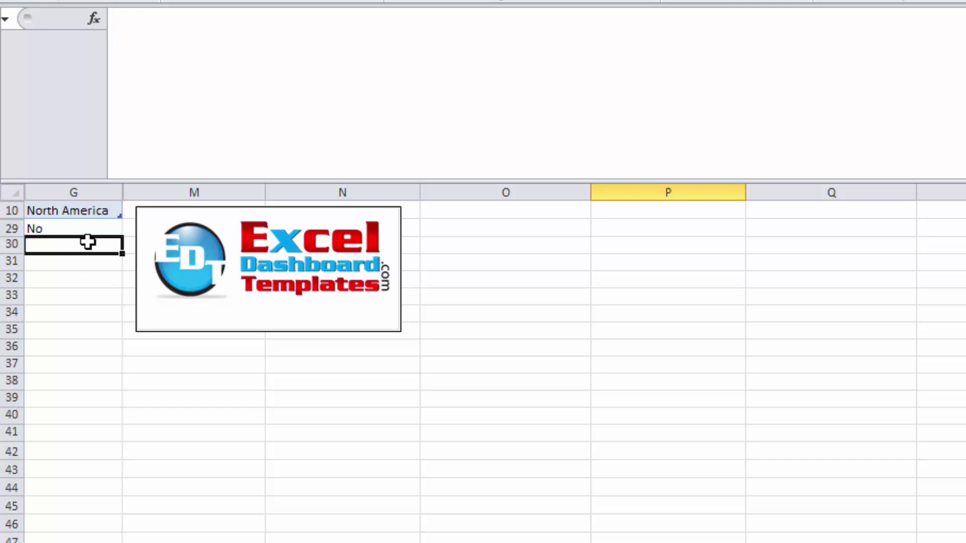
click(84, 212)
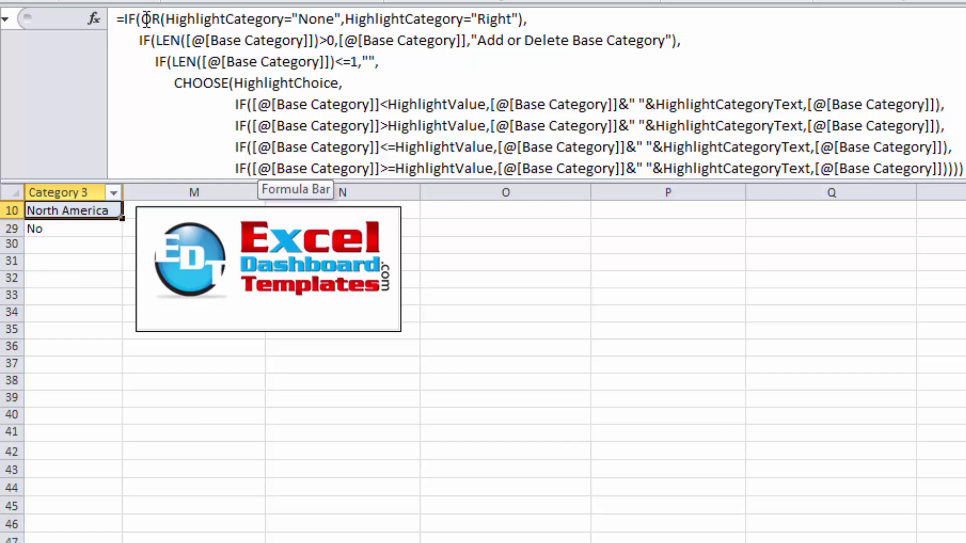
drag(141, 19, 558, 20)
click(228, 21)
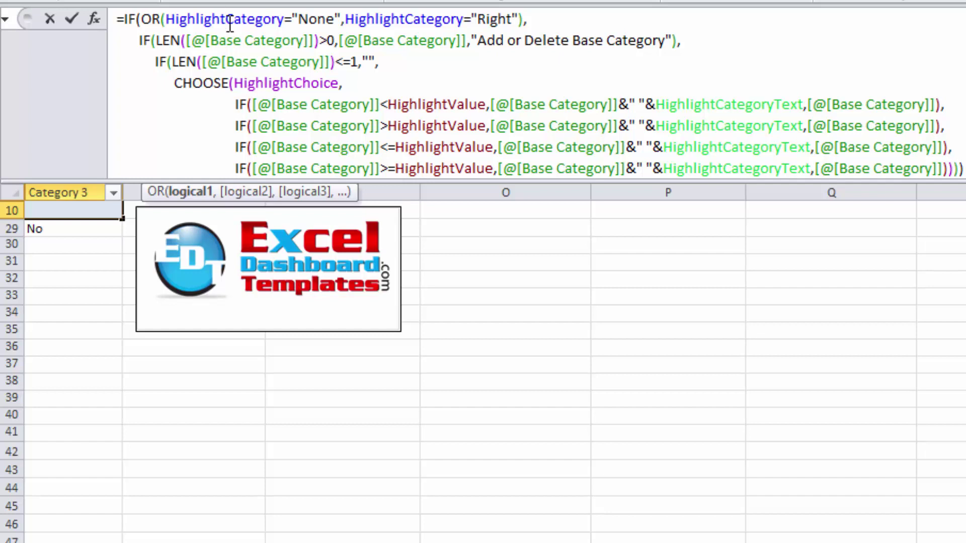
click(227, 40)
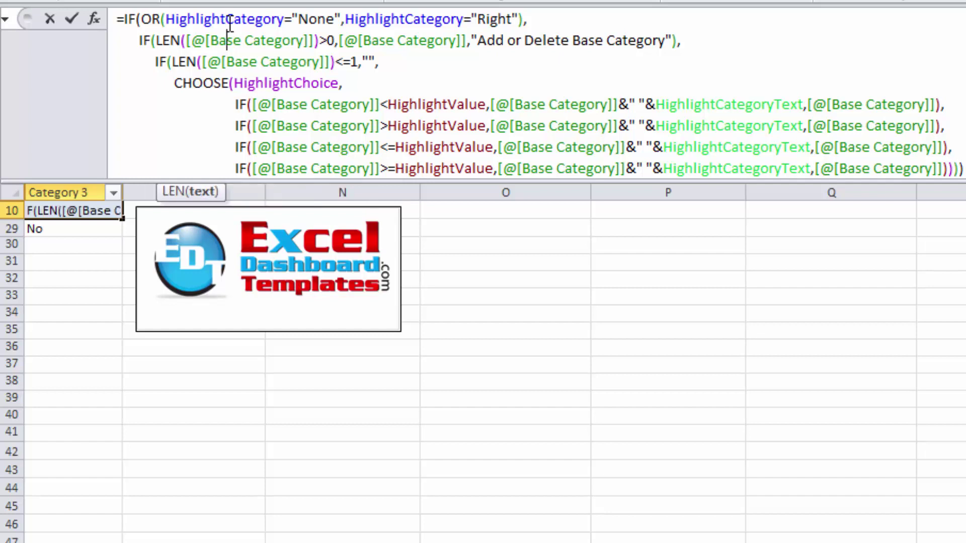
click(137, 39)
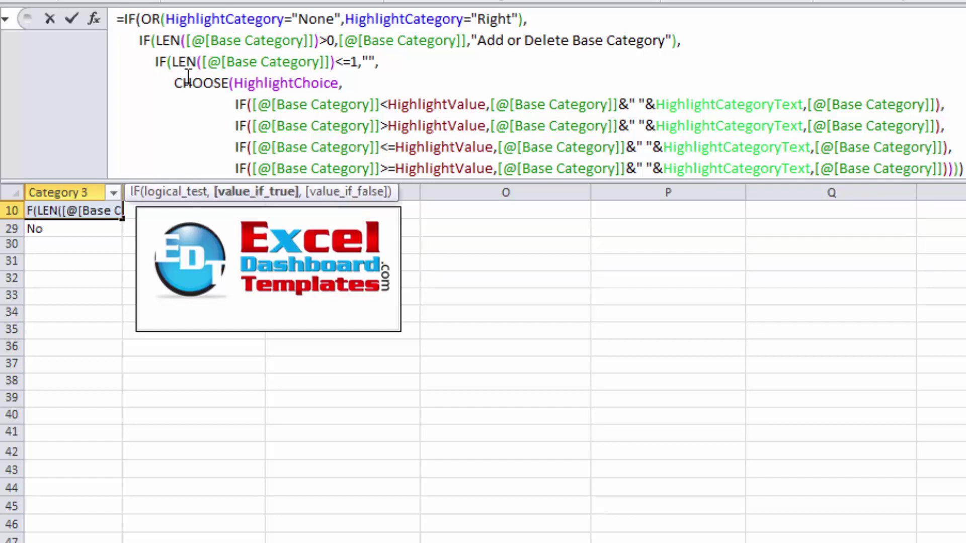
key(Right)
key(Right)
key(Right)
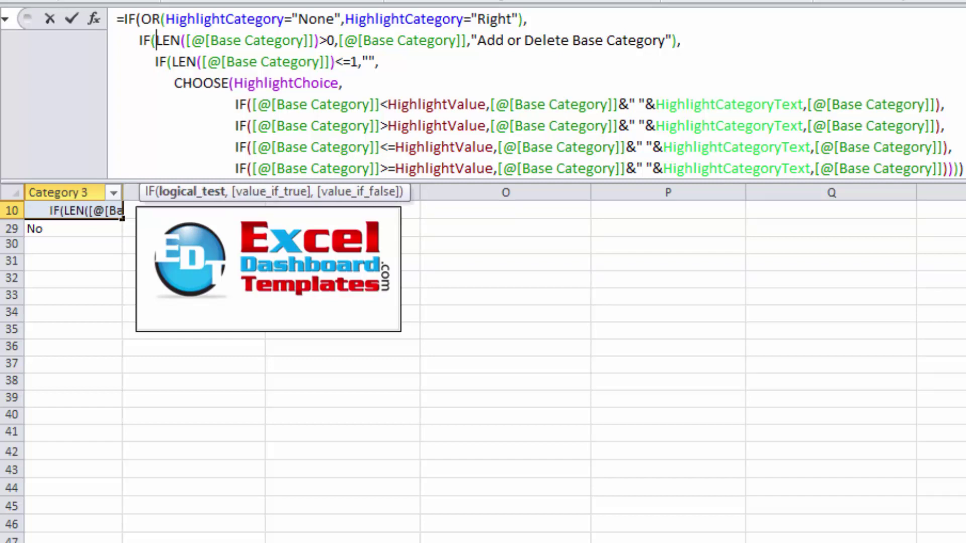
click(298, 41)
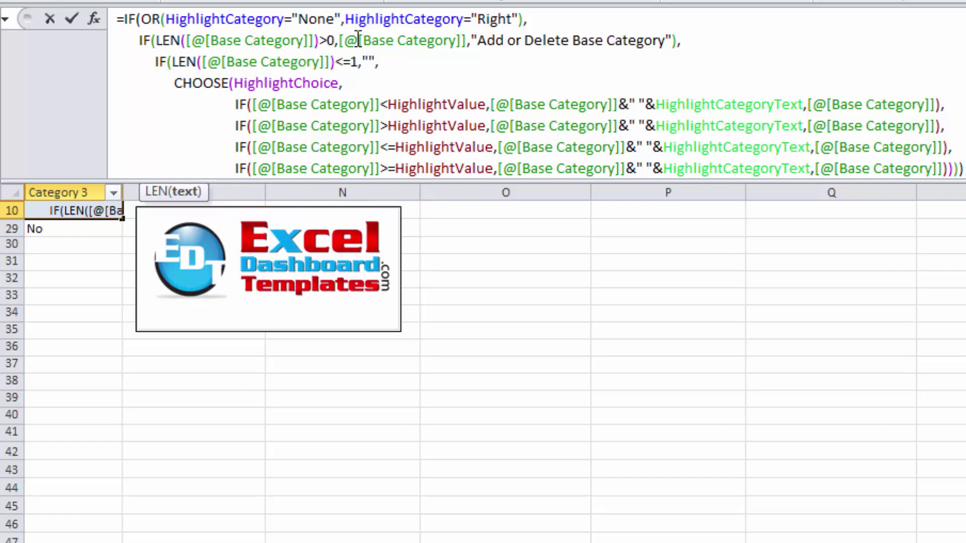
click(358, 40)
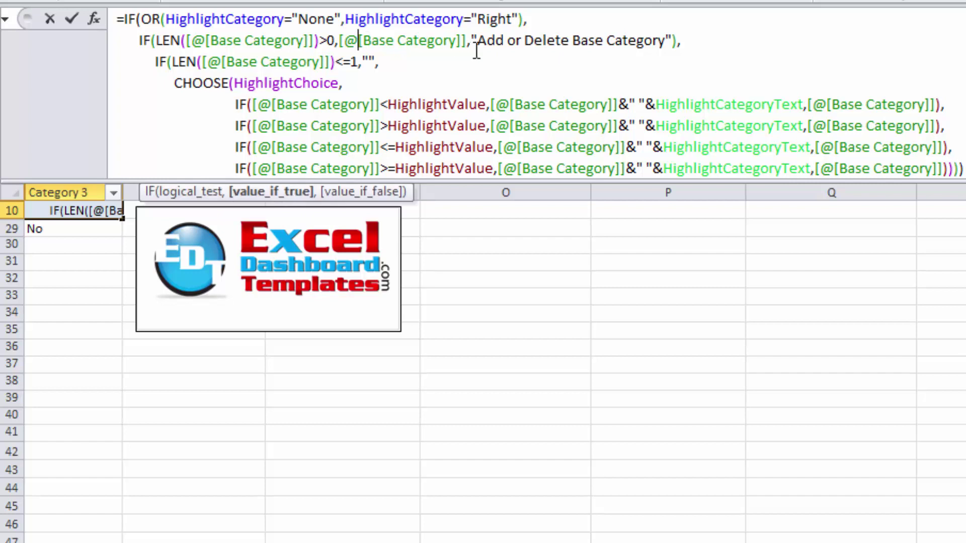
click(520, 41)
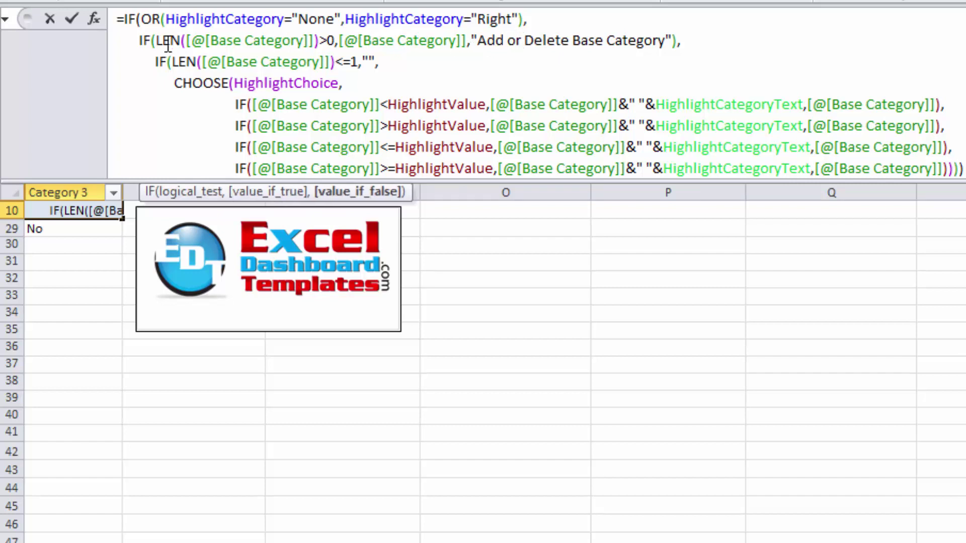
click(132, 41)
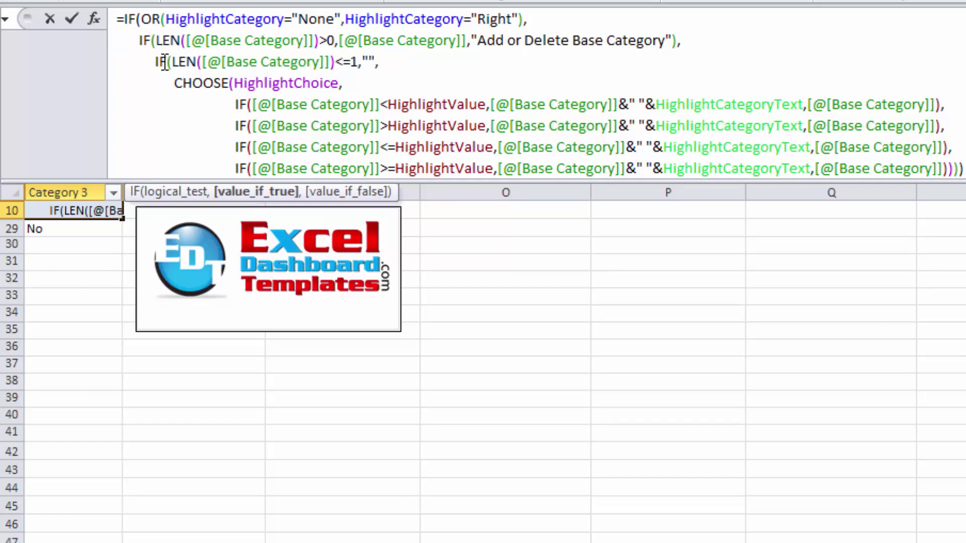
click(160, 61)
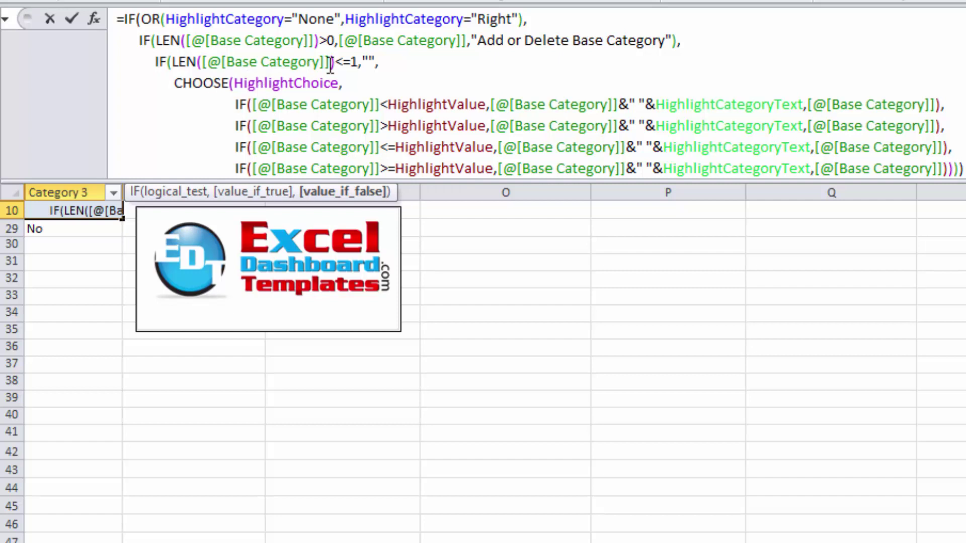
drag(209, 61, 366, 66)
click(366, 64)
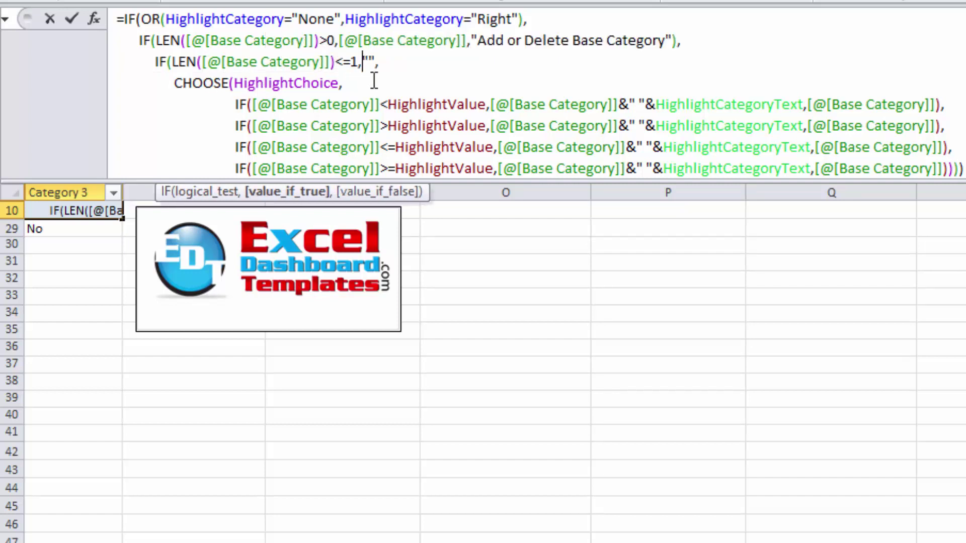
click(189, 82)
key(Right)
key(Right)
key(Right)
key(Right)
key(Right)
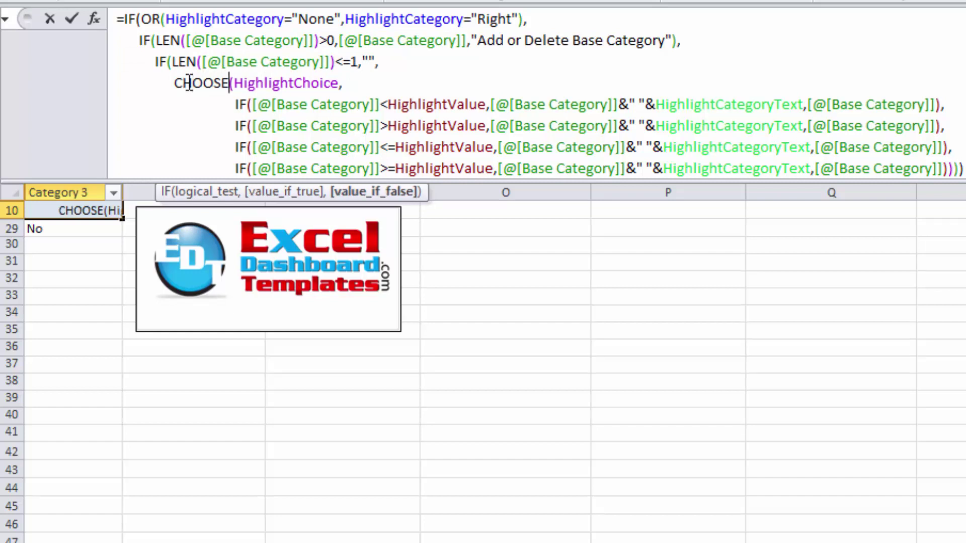
key(ctrl+shift+Right)
key(Right)
key(Left)
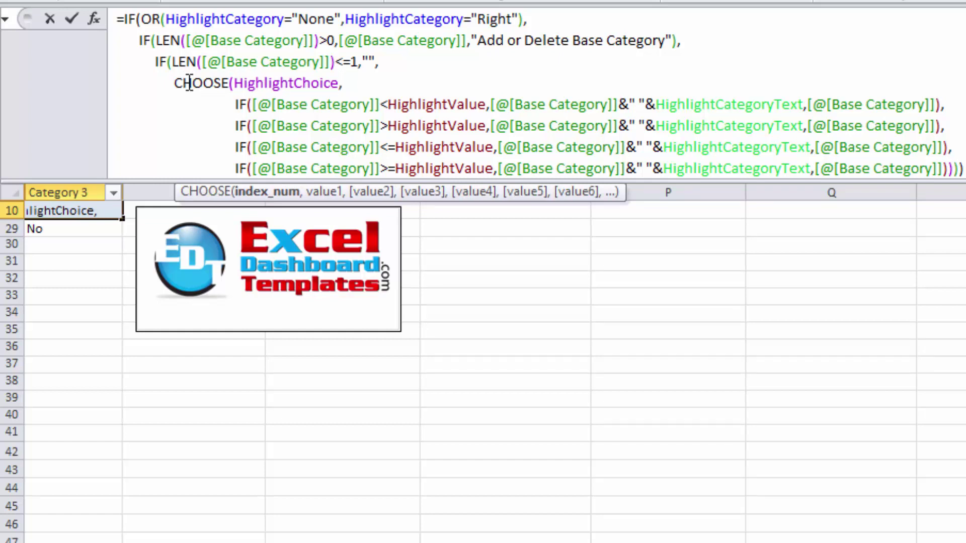
key(Down)
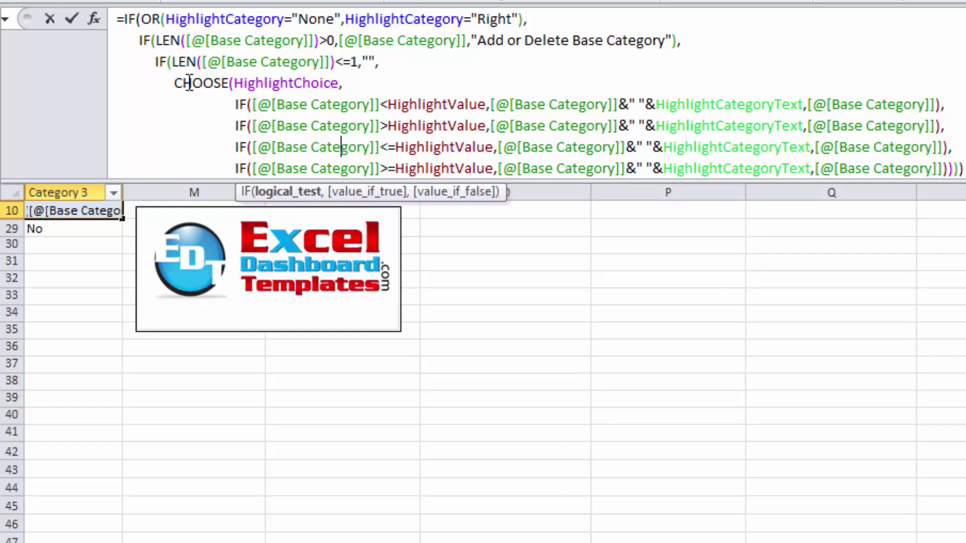
key(Down)
click(215, 82)
click(269, 82)
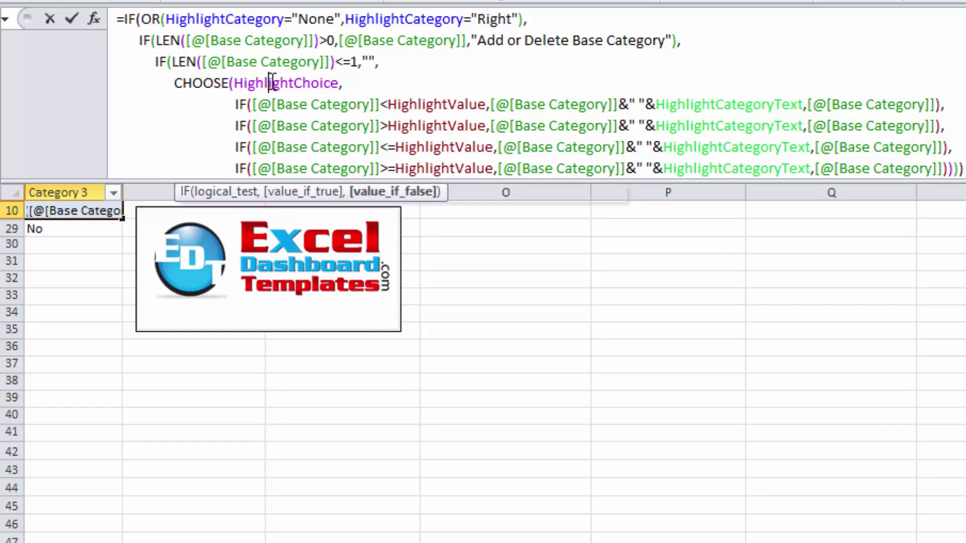
click(240, 108)
key(Down)
key(Down)
key(Down)
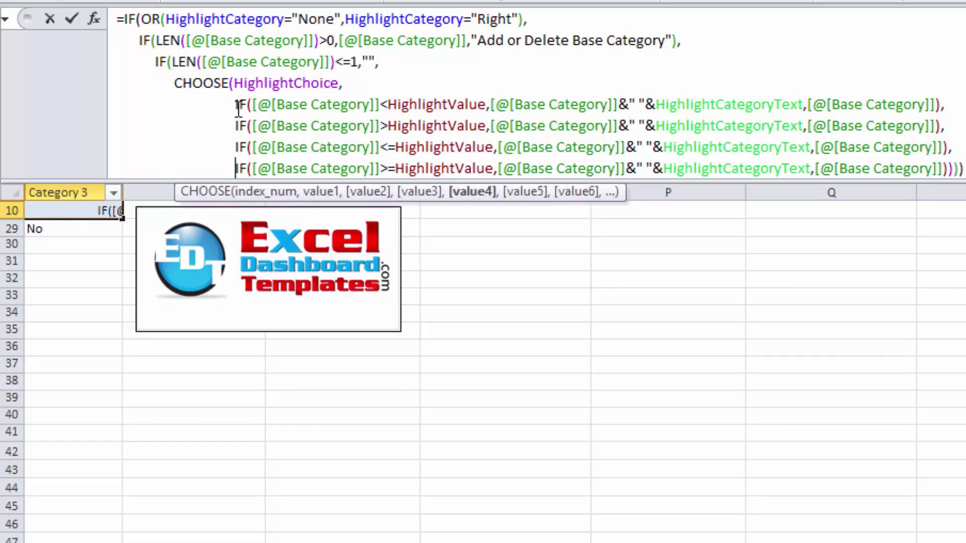
key(Up)
key(Up)
key(Up)
key(Up)
key(Down)
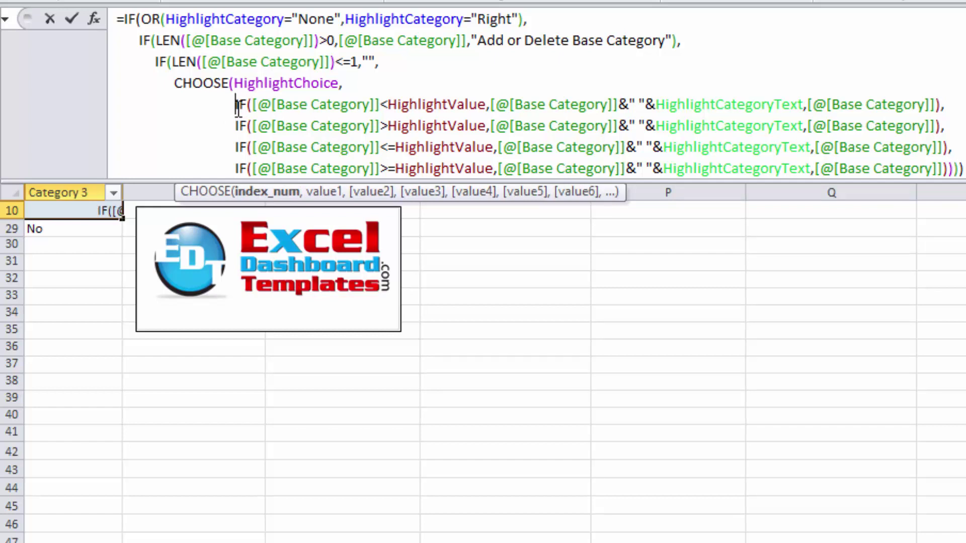
key(Down)
key(Down)
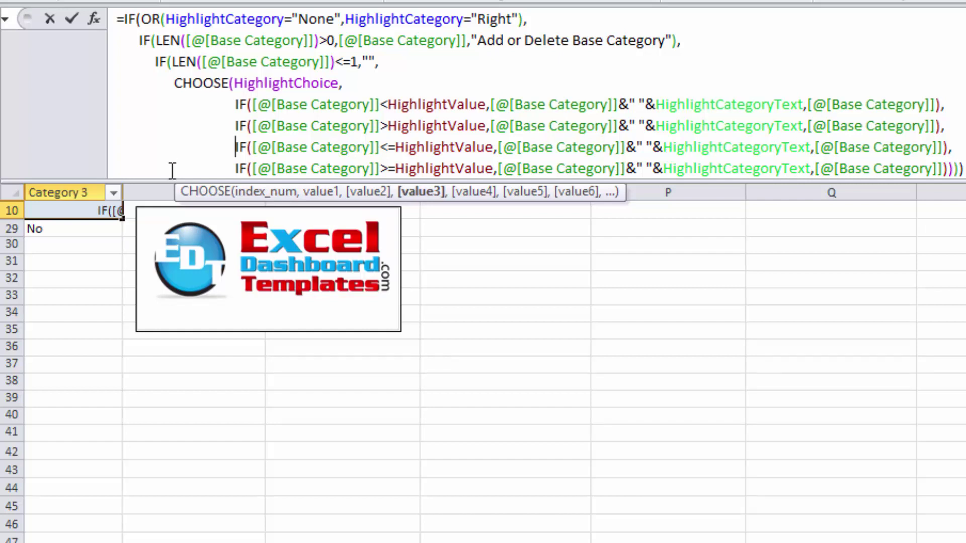
Join the IF(LEN and CHOOSE lines onto the lines above and delete their leading spaces
click(678, 41)
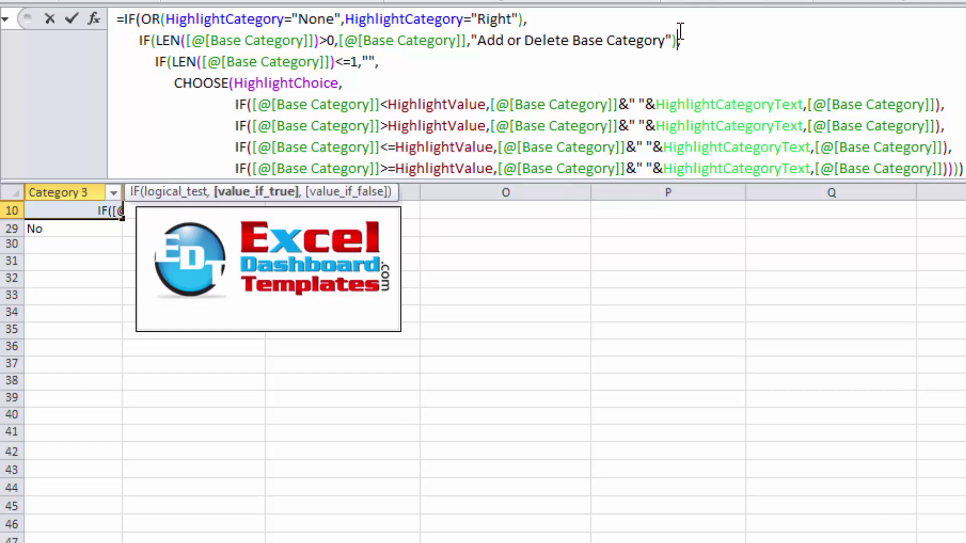
key(Up)
key(Delete)
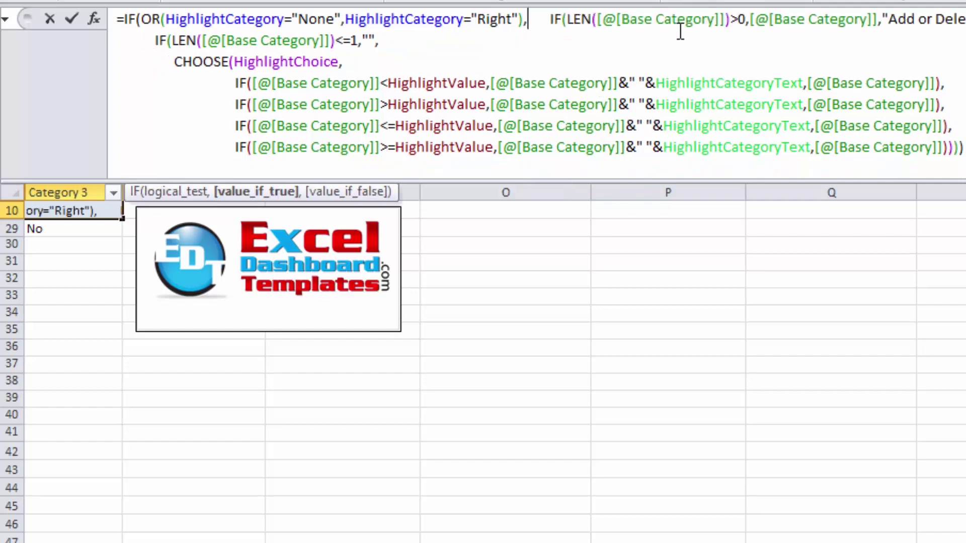
key(Delete)
key(Delete)
key(Delete)
key(Delete)
key(Delete)
key(Delete)
key(Delete)
key(Delete)
key(Down)
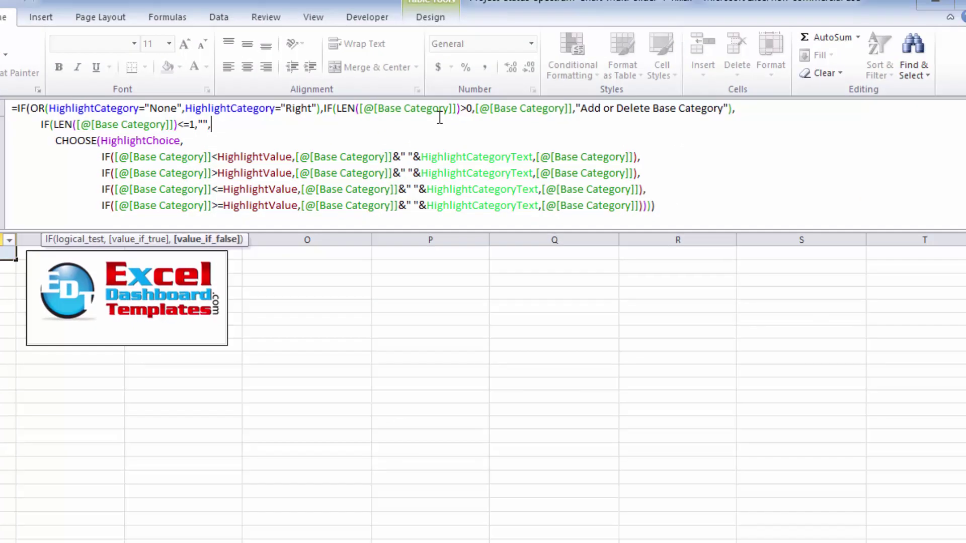
key(Delete)
key(ctrl+shift+Right)
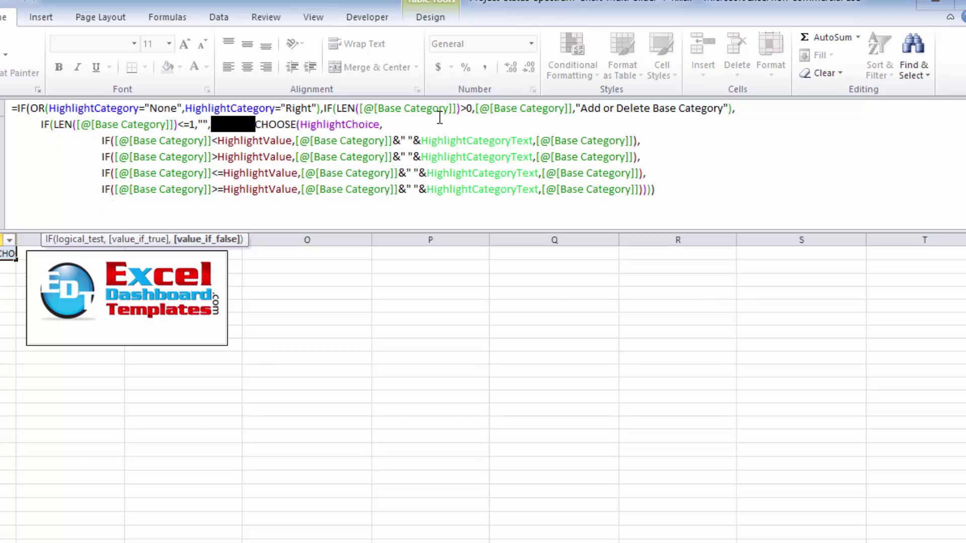
key(Delete)
Join the line after HighlightChoice and the following IF choices, deleting their indentation
key(Down)
key(Right)
key(Right)
key(Right)
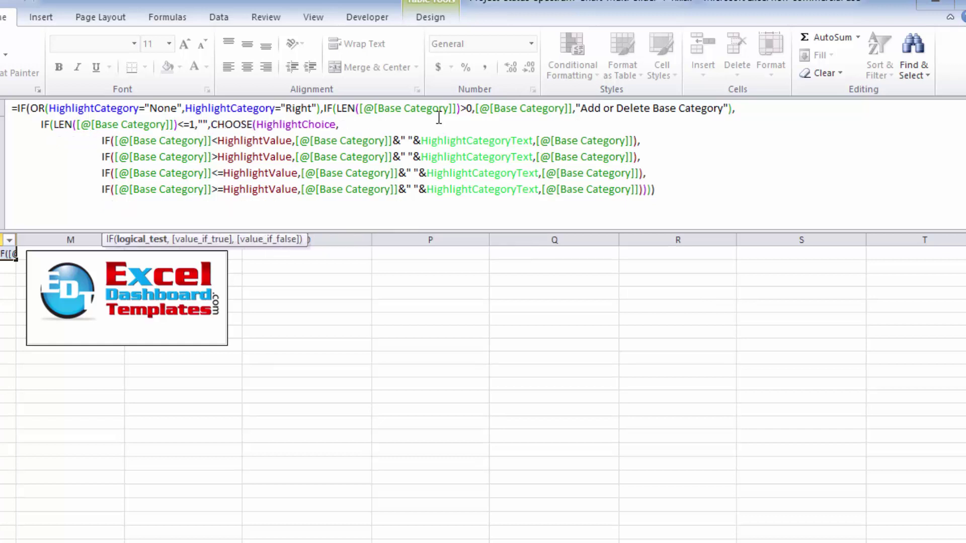
key(Up)
key(End)
key(Delete)
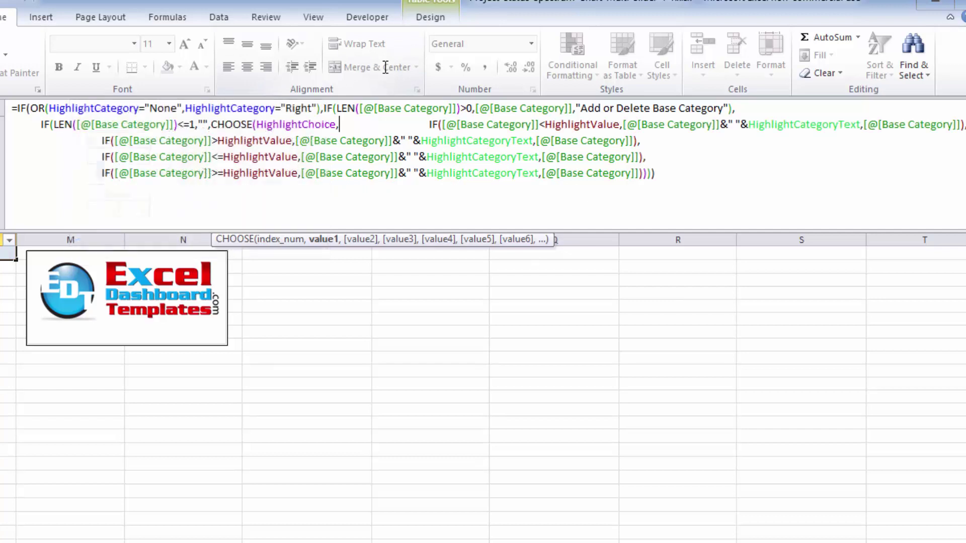
key(ctrl+shift+Right)
key(Delete)
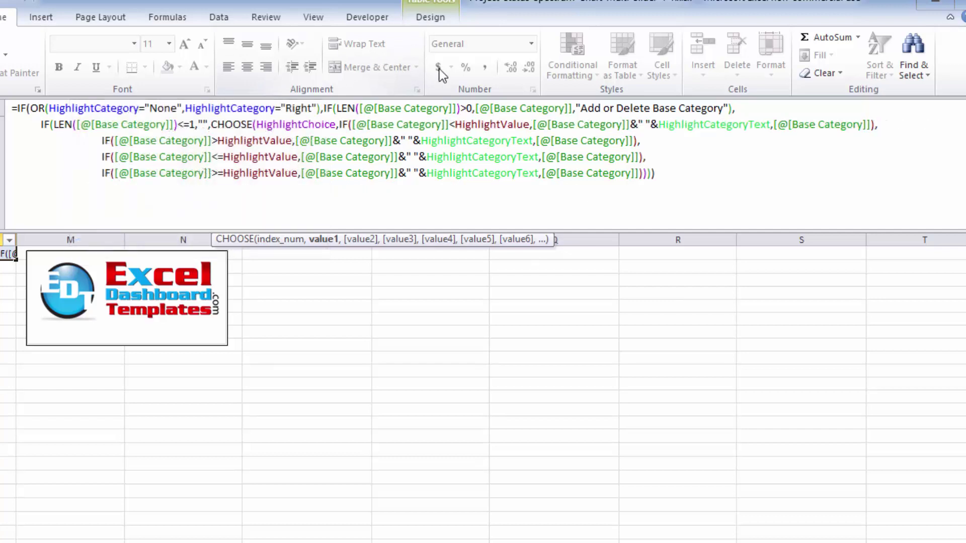
click(749, 111)
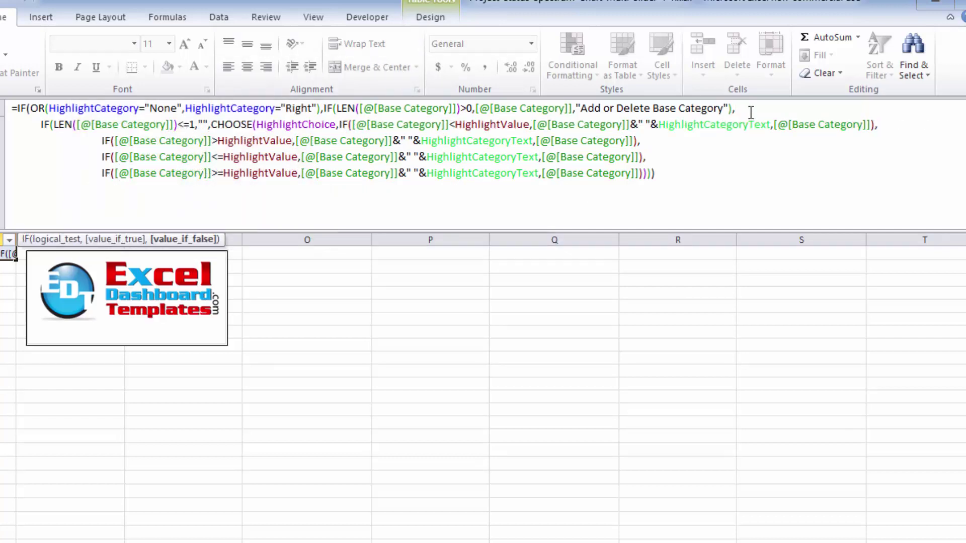
key(Delete)
click(679, 126)
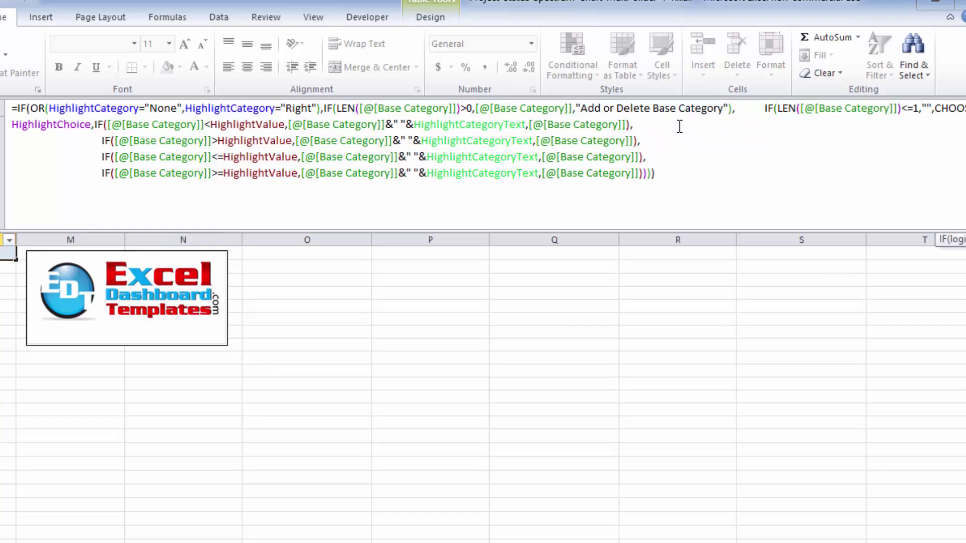
key(Delete)
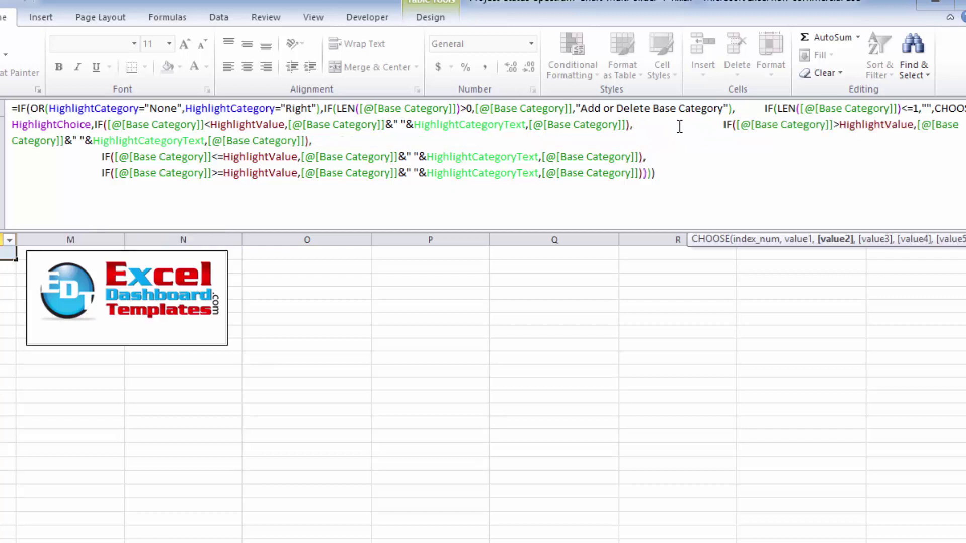
key(ctrl+shift+Right)
key(Delete)
Merge the <= and last IF choices, remove the gap before IF(LEN, and enter the one-line formula
key(End)
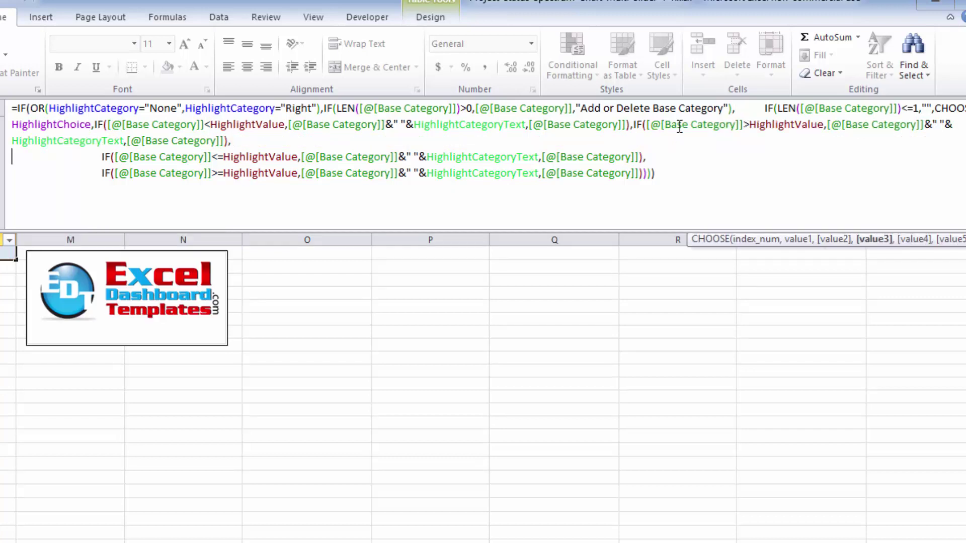
key(ctrl+shift+Right)
key(Delete)
key(Down)
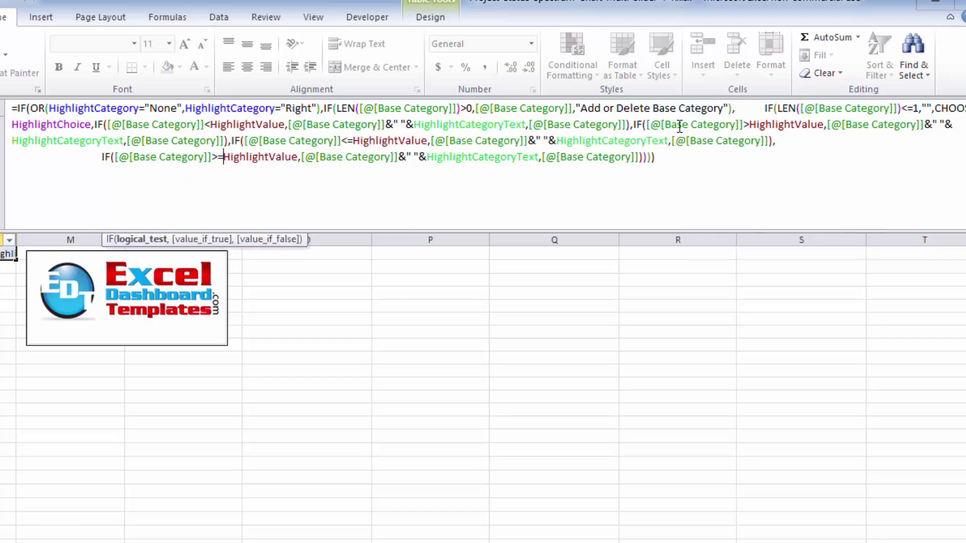
key(Home)
key(ctrl+shift+Right)
key(Delete)
key(BackSpace)
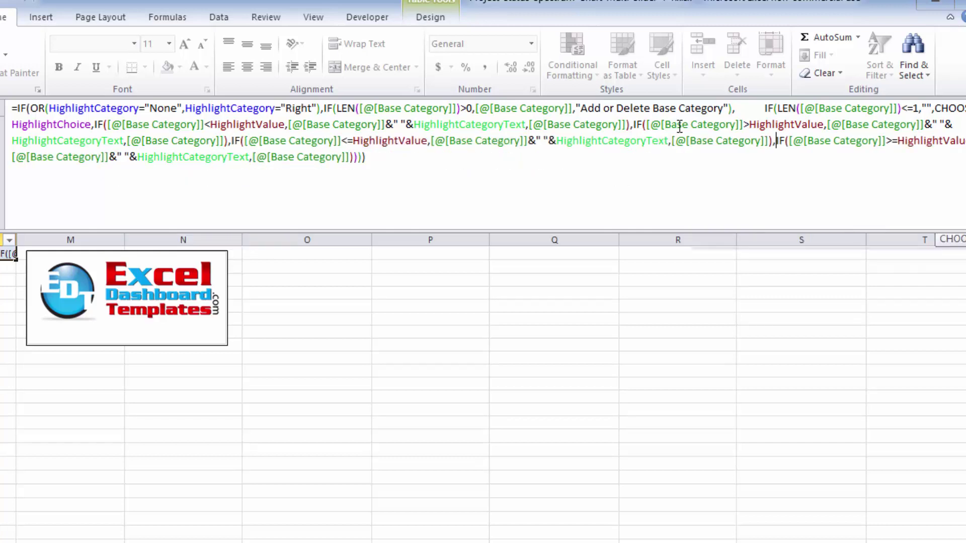
key(Up)
key(ctrl+Left)
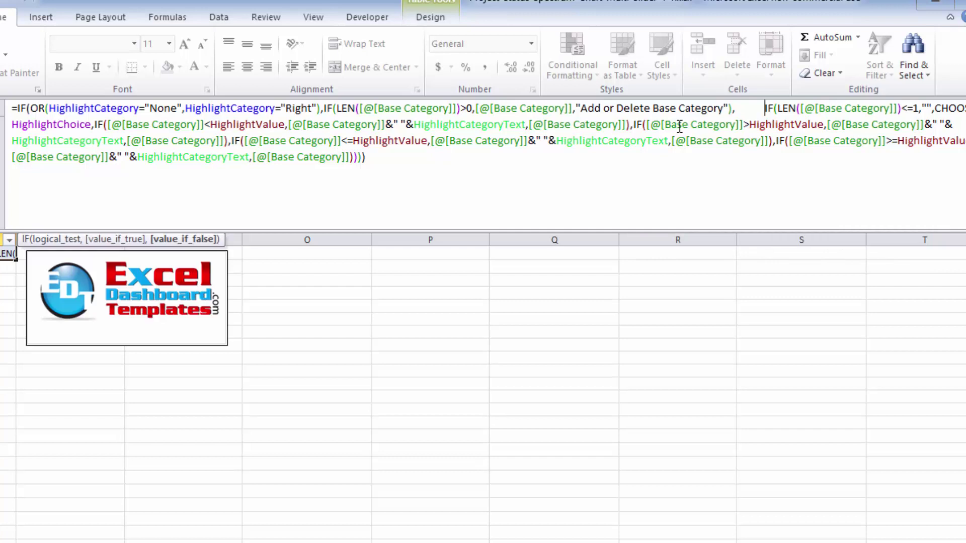
key(ctrl+shift+Left)
key(Right)
key(shift+Left)
key(shift+Left)
key(shift+Left)
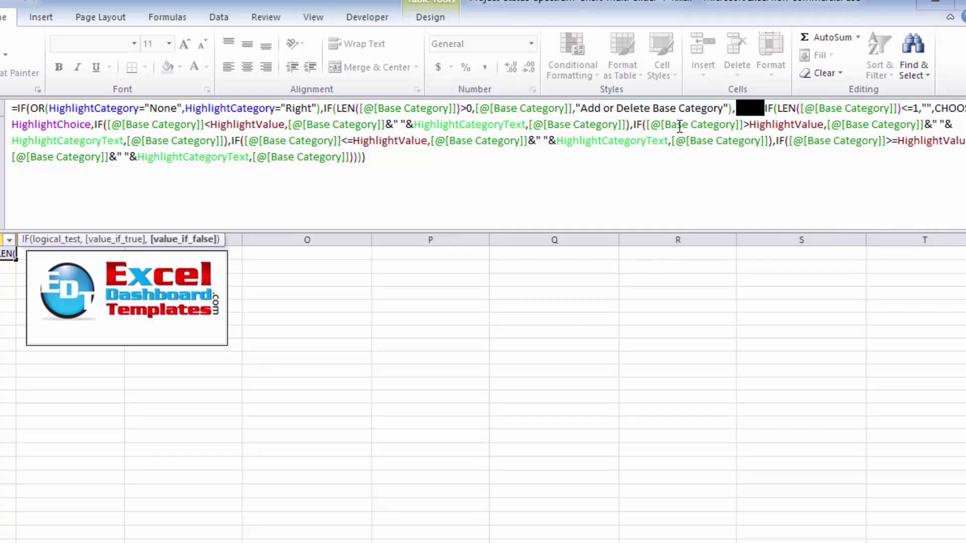
key(BackSpace)
key(Return)
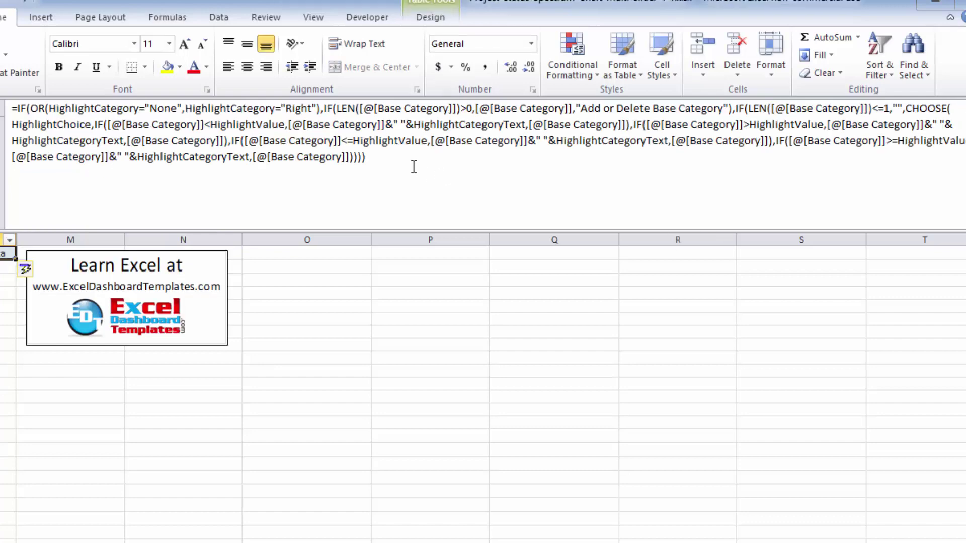
Select the formula's four closing parentheses, then commit the formula to G10
drag(410, 166, 113, 95)
click(213, 198)
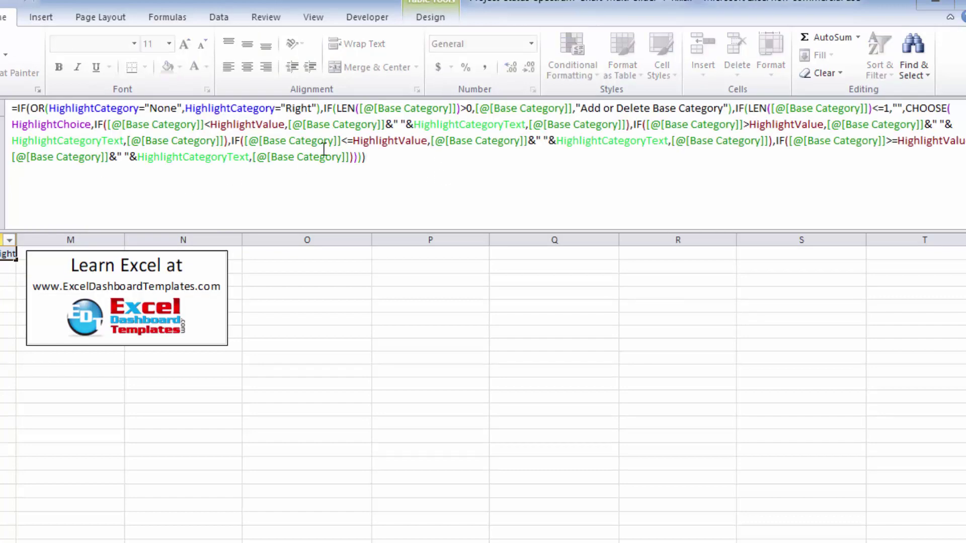
drag(349, 157, 390, 163)
key(Return)
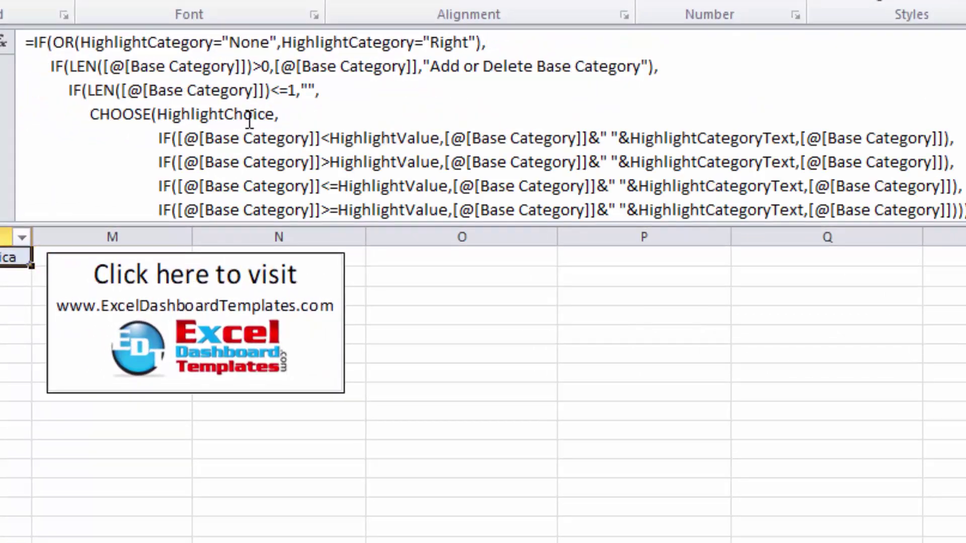
Re-enter editing and position the cursor before LEN on line two and after IF( on line three
click(248, 117)
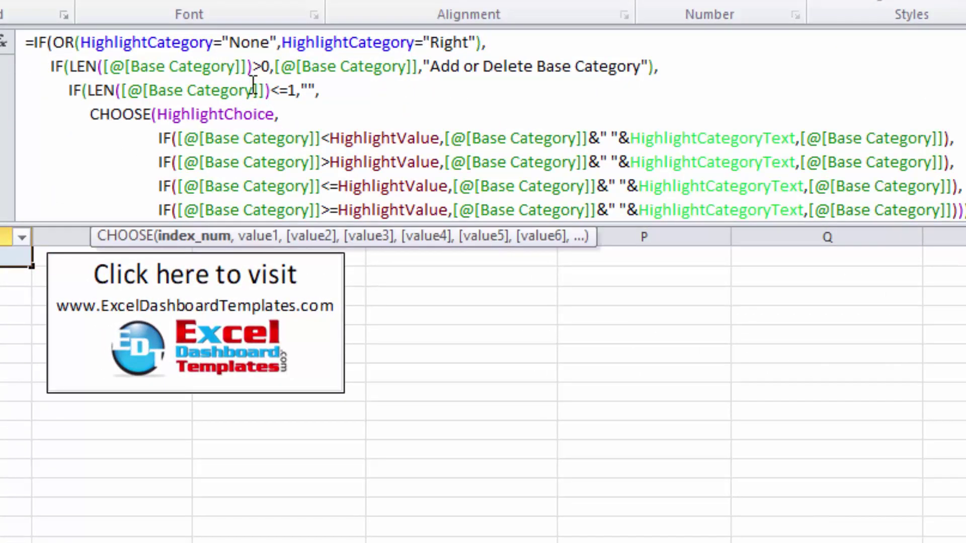
click(77, 66)
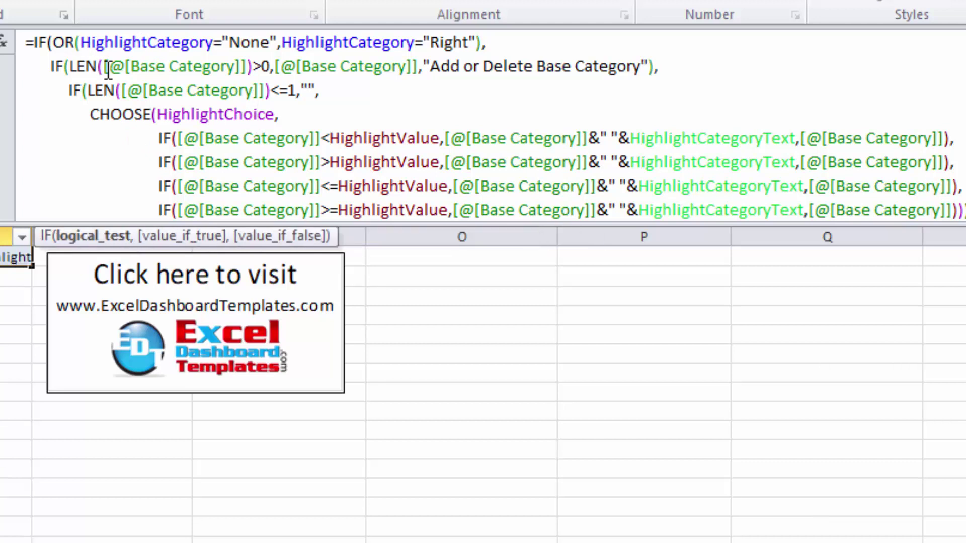
key(Left)
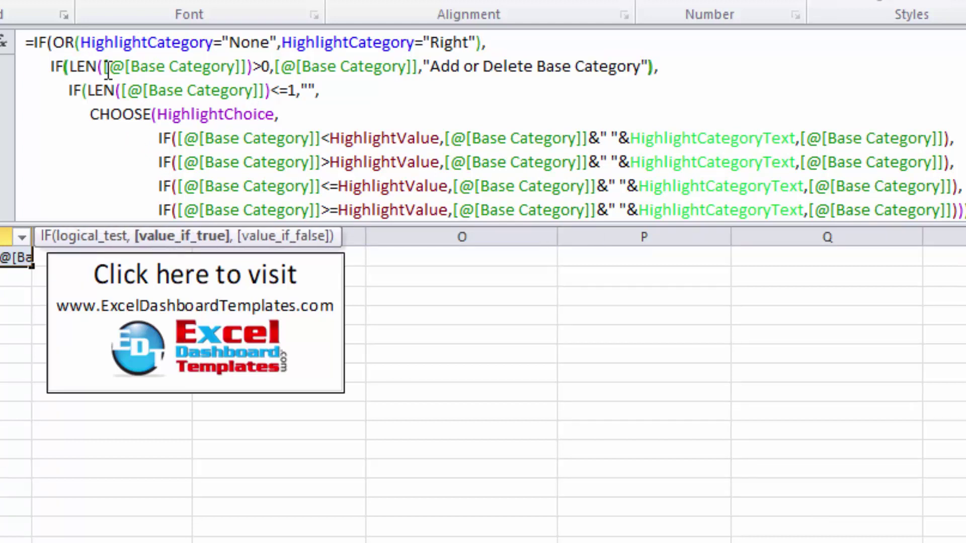
key(Down)
key(Right)
key(Right)
key(Right)
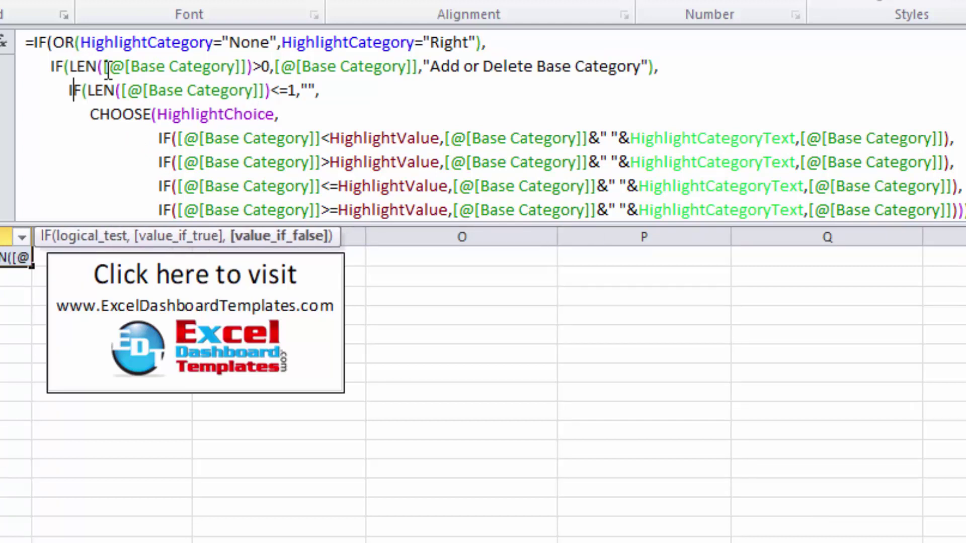
key(Left)
Exit editing, select an empty cell in column R, then reselect the formula cell to confirm the eight-line layout
key(Escape)
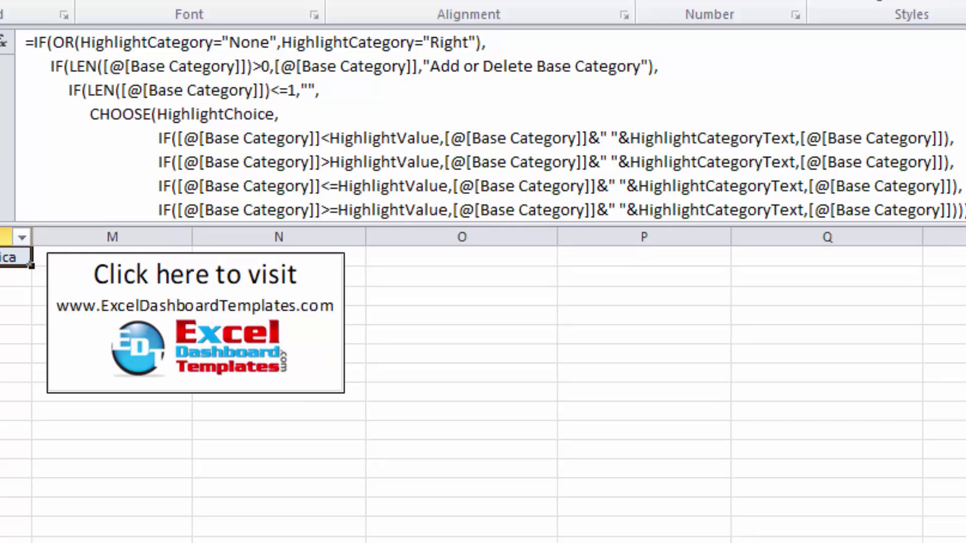
click(944, 538)
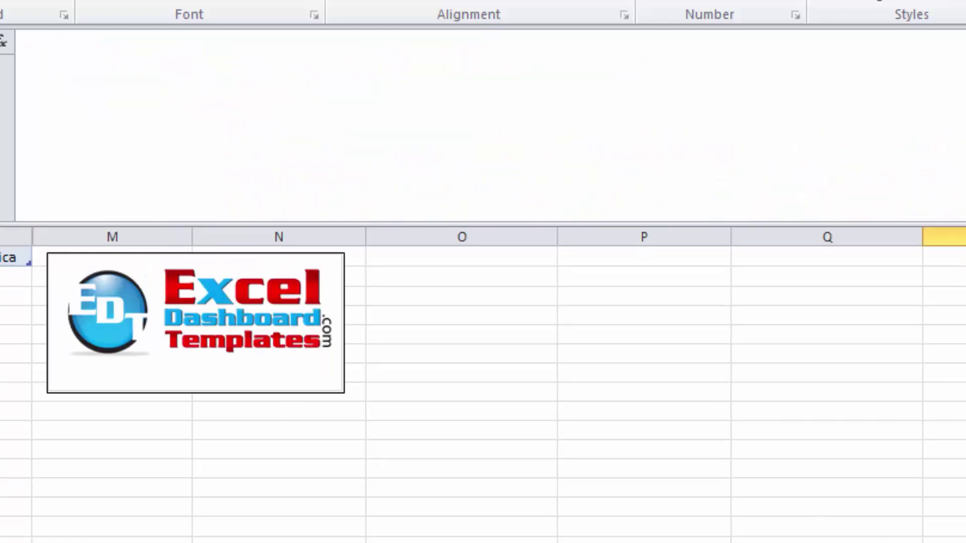
click(15, 258)
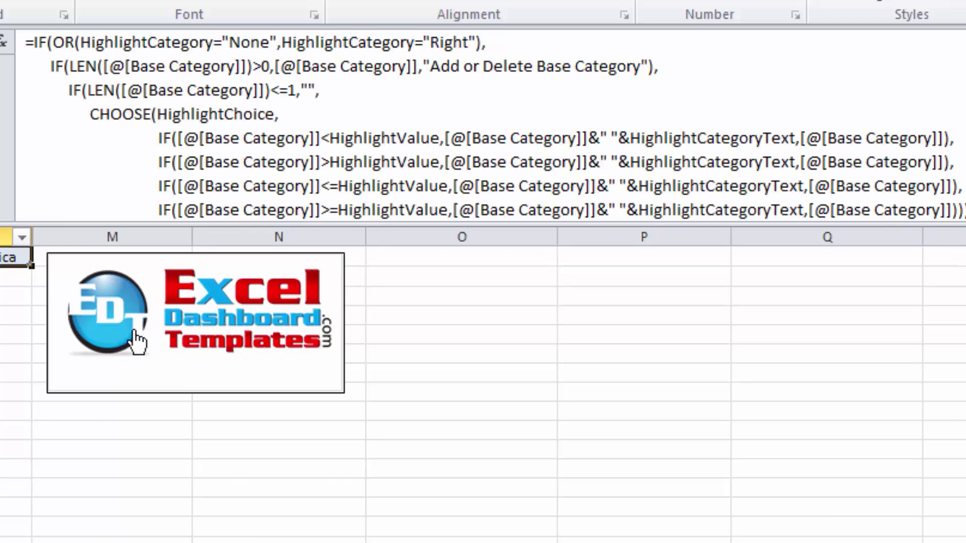